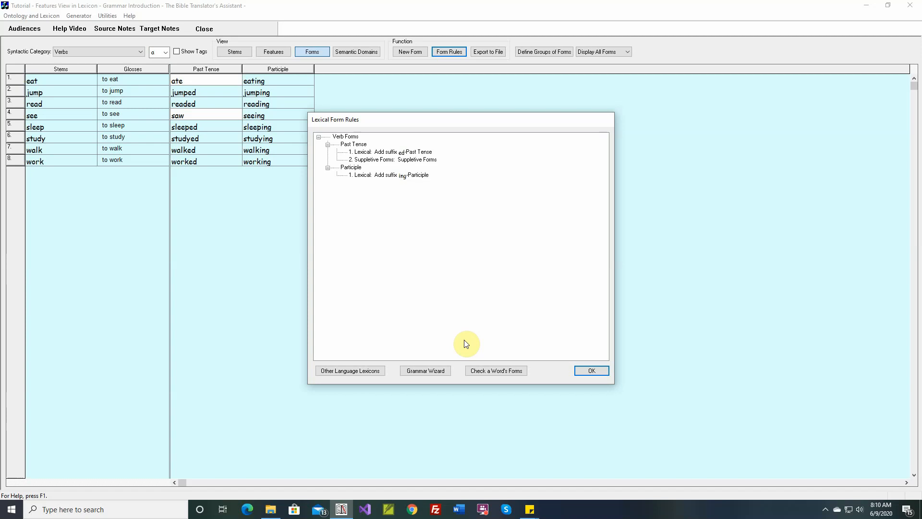
Close the form rules list and add a new verb form named "Third Singular Present" without a comment
click(603, 373)
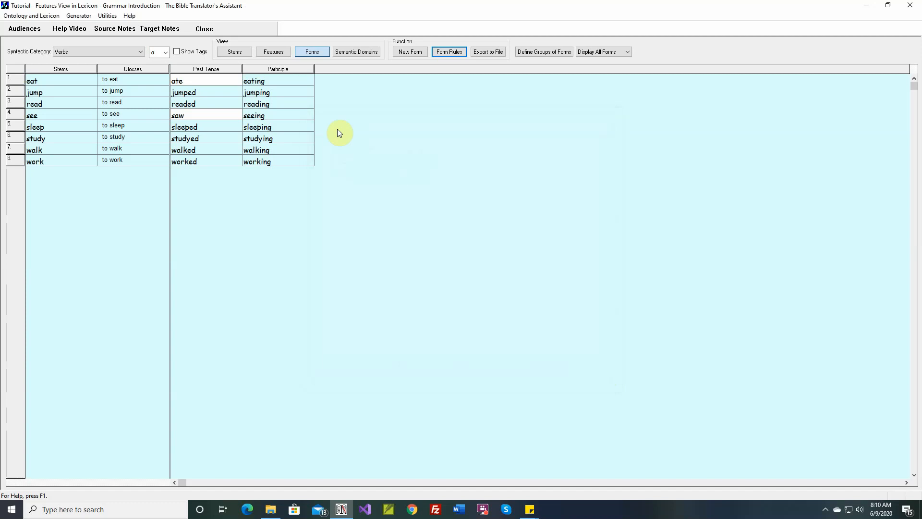
click(411, 51)
text(Thir)
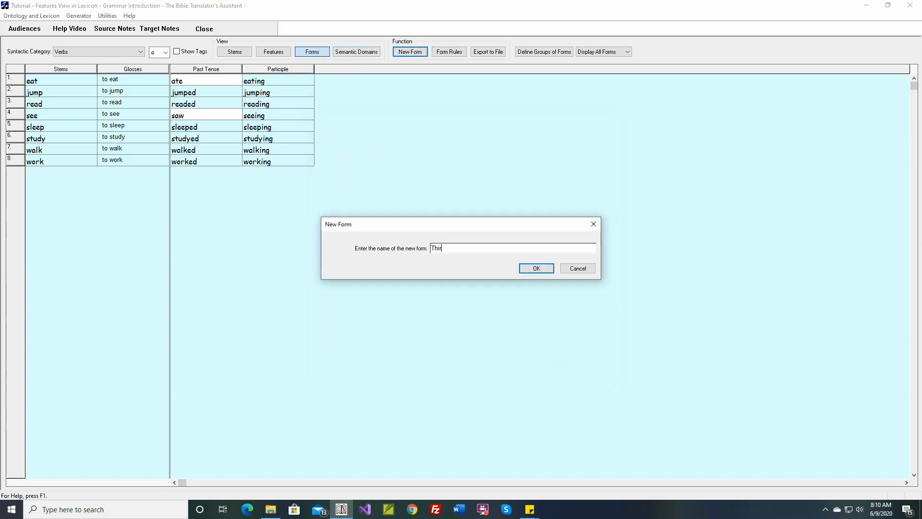
text(d Singular Present)
click(542, 270)
click(470, 281)
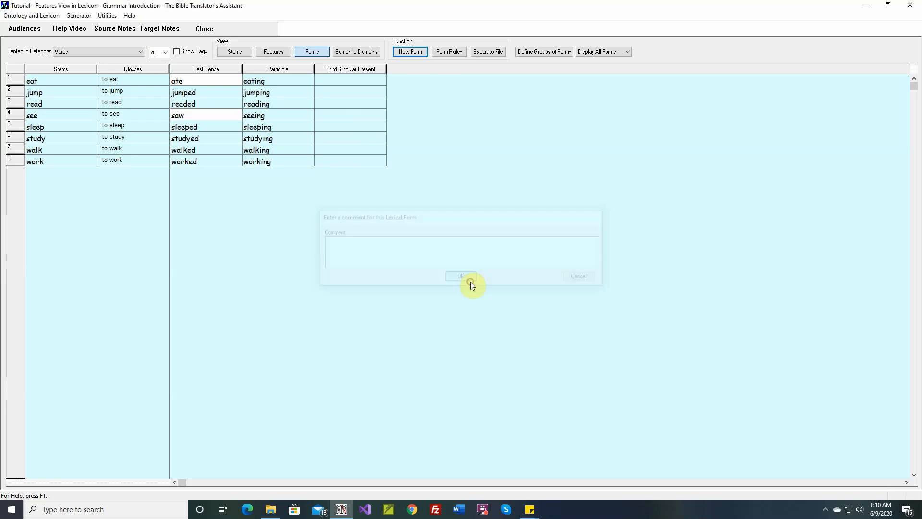
Create a Third Singular Present form rule named "Add the suffix -s to the stem" with Suffix as its modification type
click(454, 53)
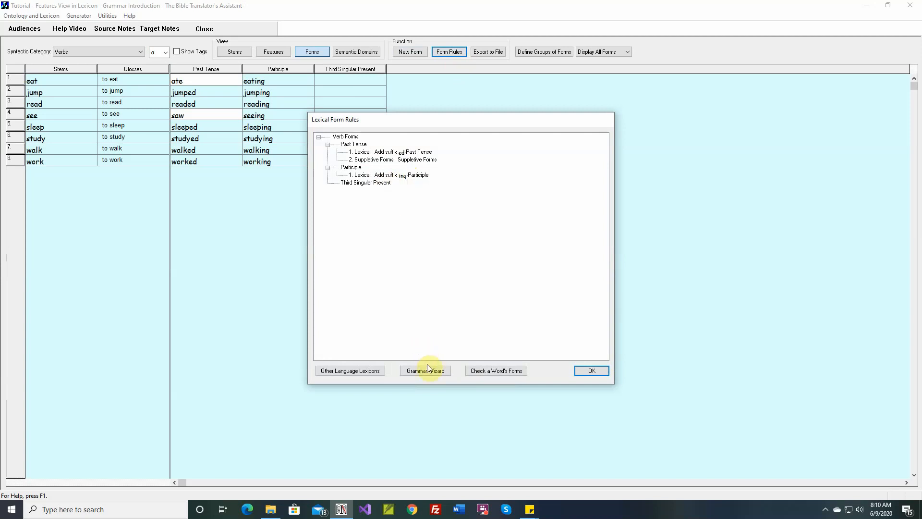
double_click(376, 183)
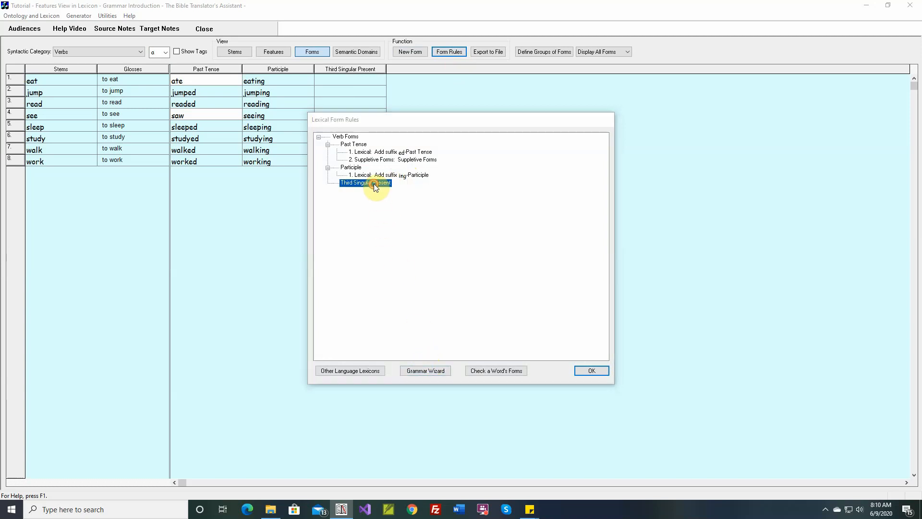
text(Ad)
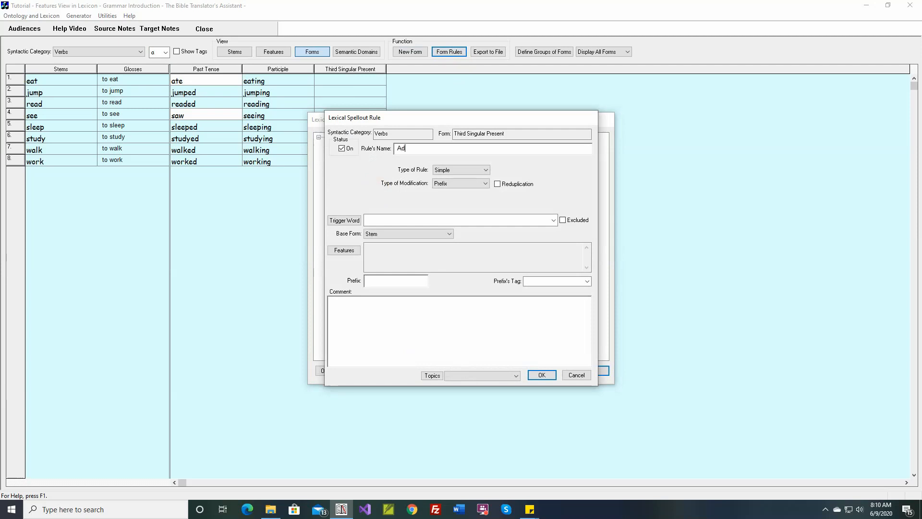
text(d the suffix -s to the stem)
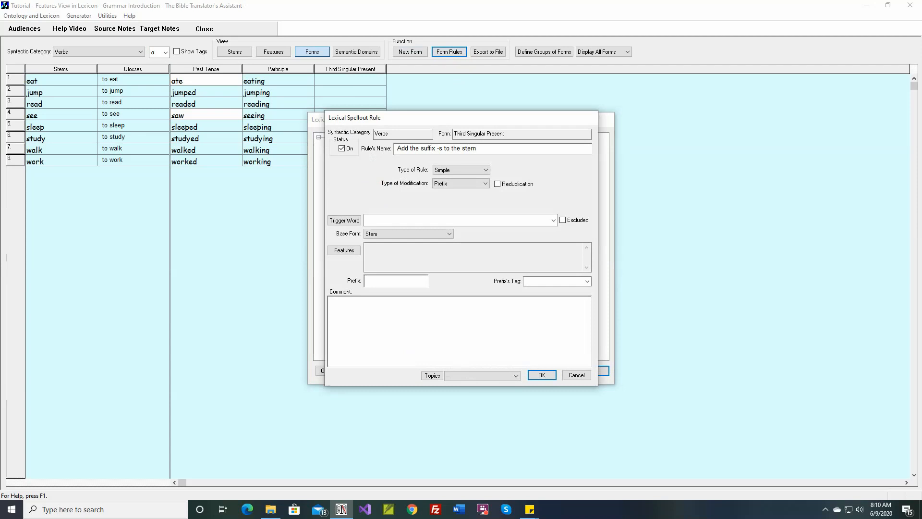
click(455, 182)
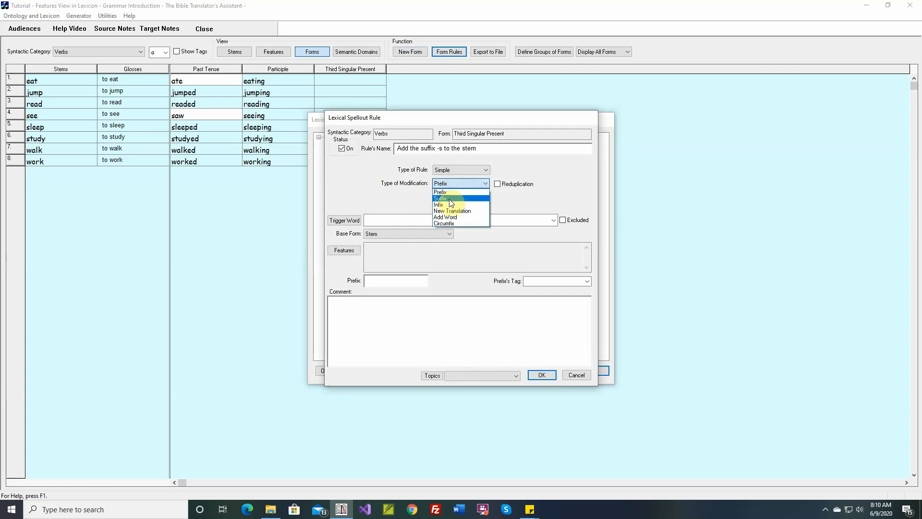
click(448, 200)
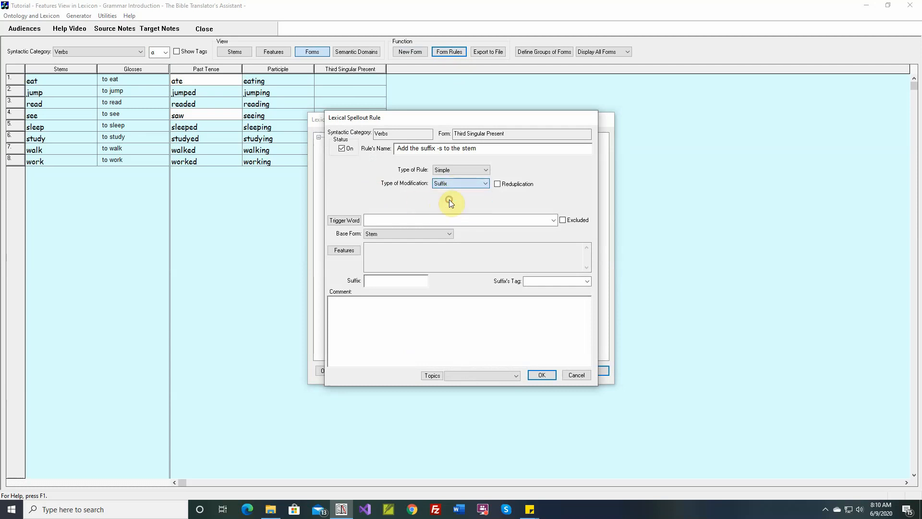
Set the rule's suffix to "s" with the tag "Third Singular Present" and save the rule
click(412, 280)
text(s)
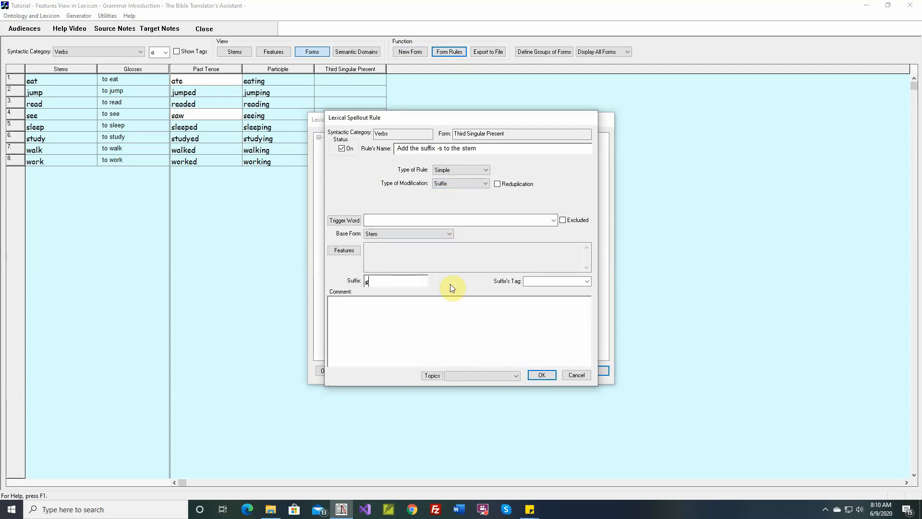
click(549, 283)
text(Third Singul)
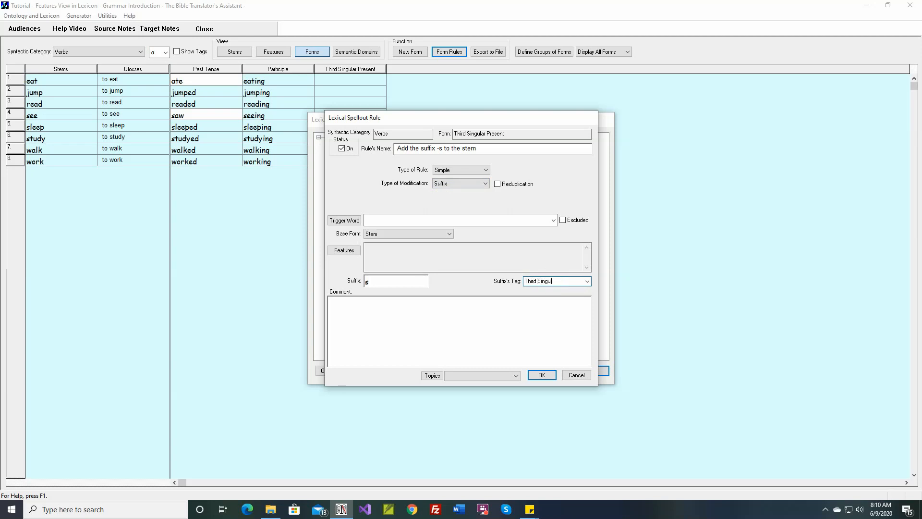
text(ar Prse)
key(BackSpace)
text(esne)
key(BackSpace)
key(BackSpace)
text(ent)
click(550, 376)
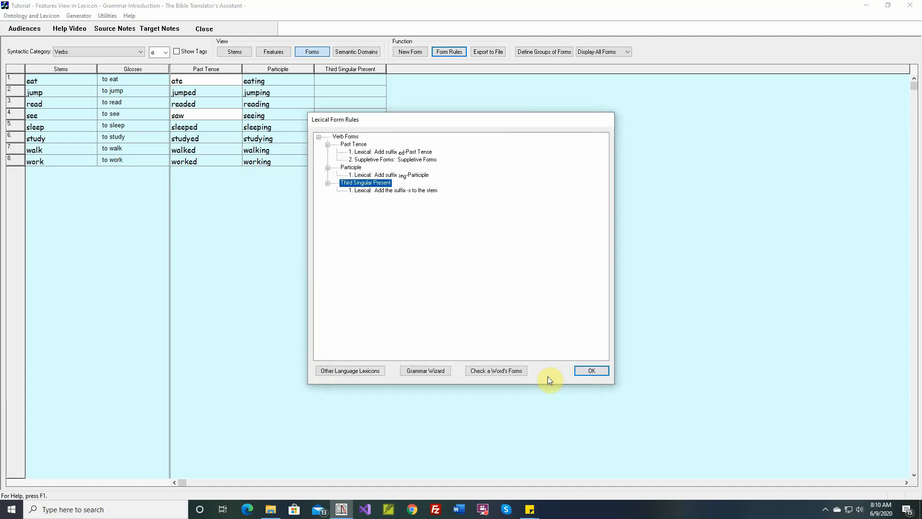
Apply the form rules to the verbs and show the tags in the forms table
click(587, 372)
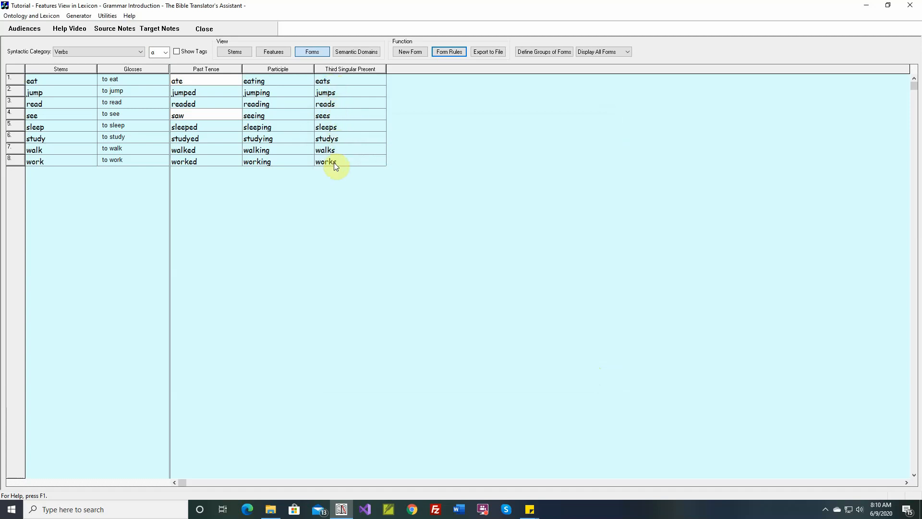
click(177, 52)
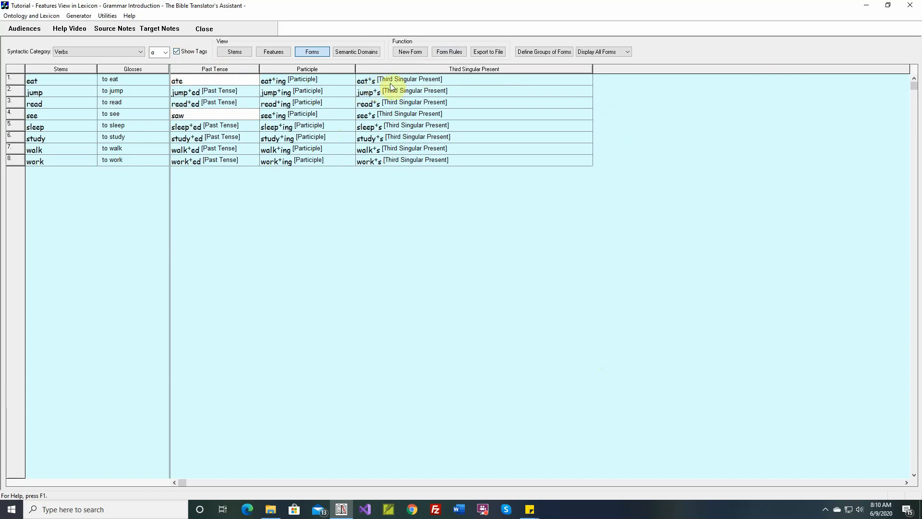
Change the Third Singular Present rule to a Prefix tagged "Third Singular Present", copy the tag text, and apply the rule
click(449, 51)
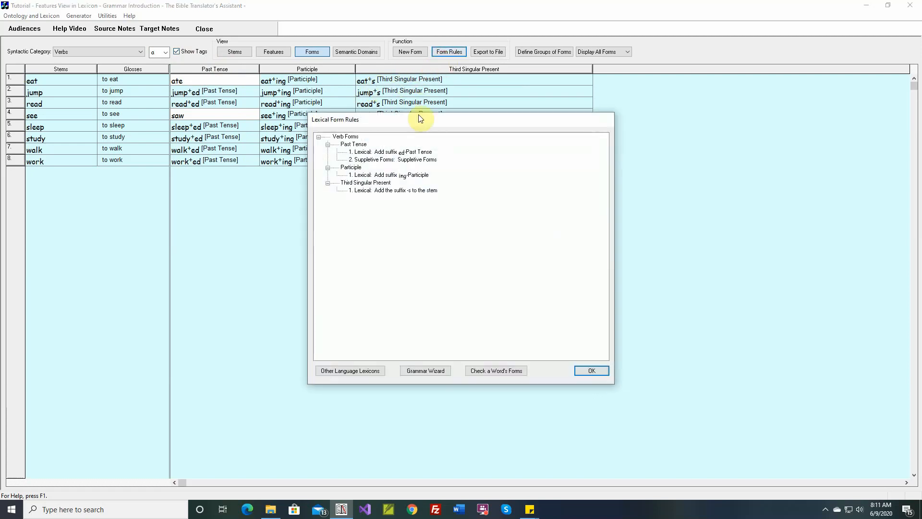
double_click(387, 189)
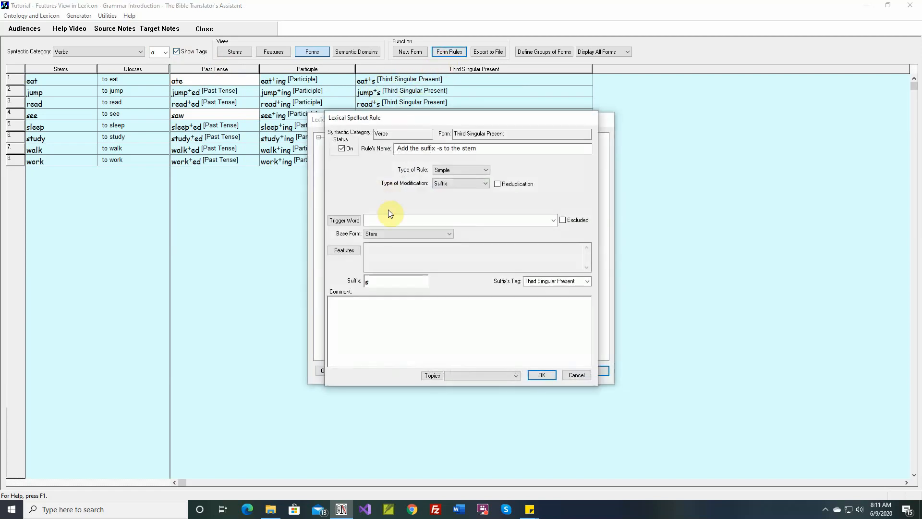
click(454, 184)
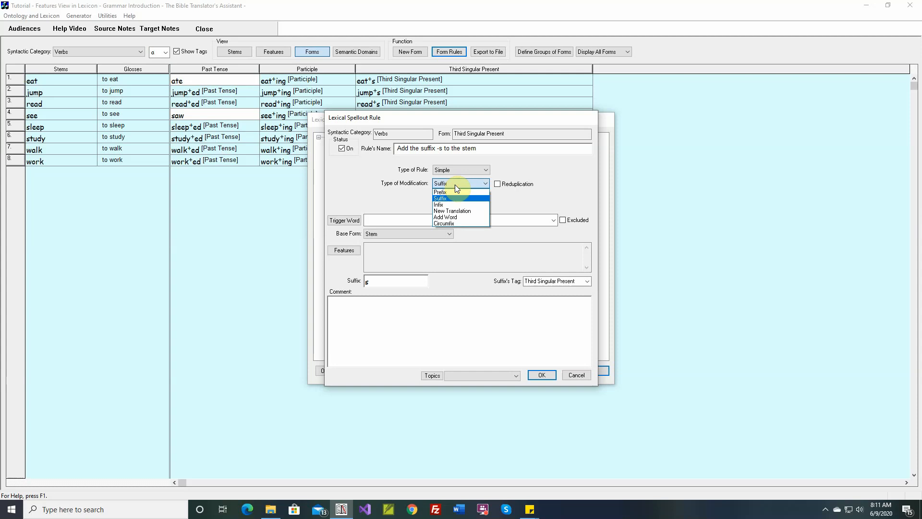
click(451, 192)
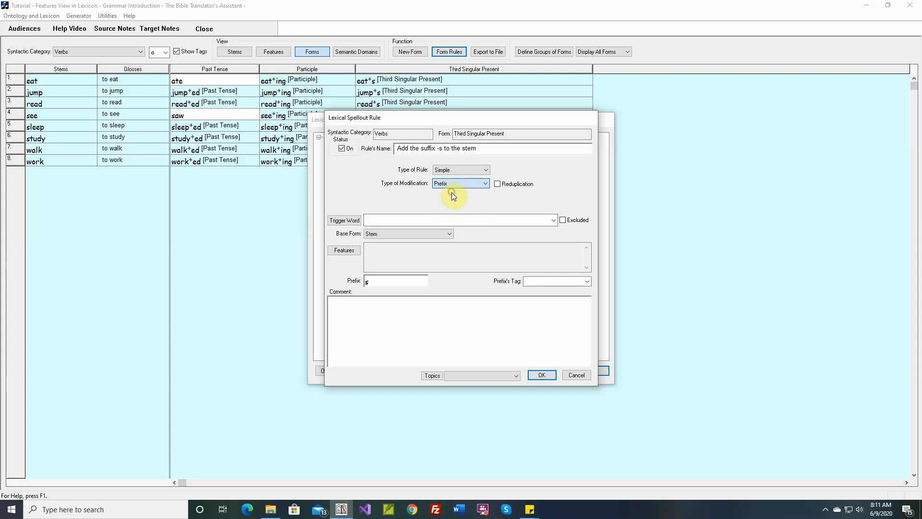
click(532, 281)
text(Third Singular)
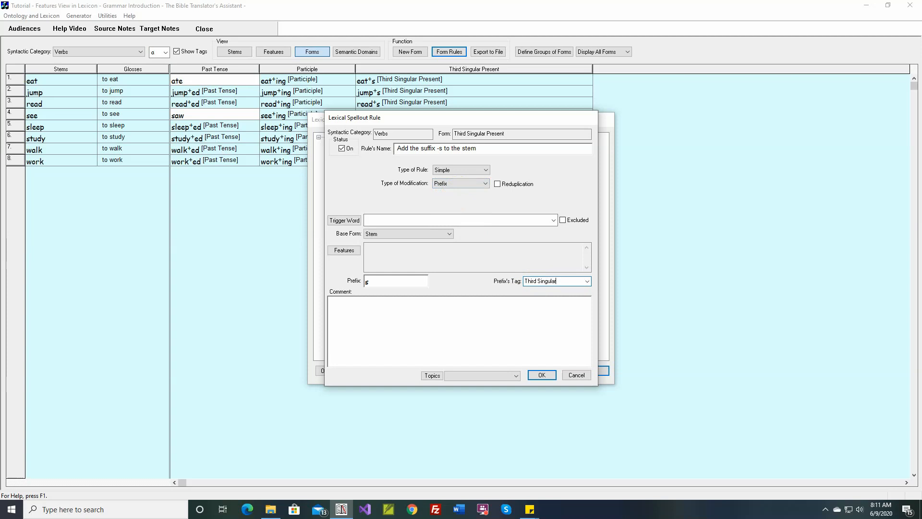
text( Present)
key(shift+Home)
key(ctrl+c)
click(541, 375)
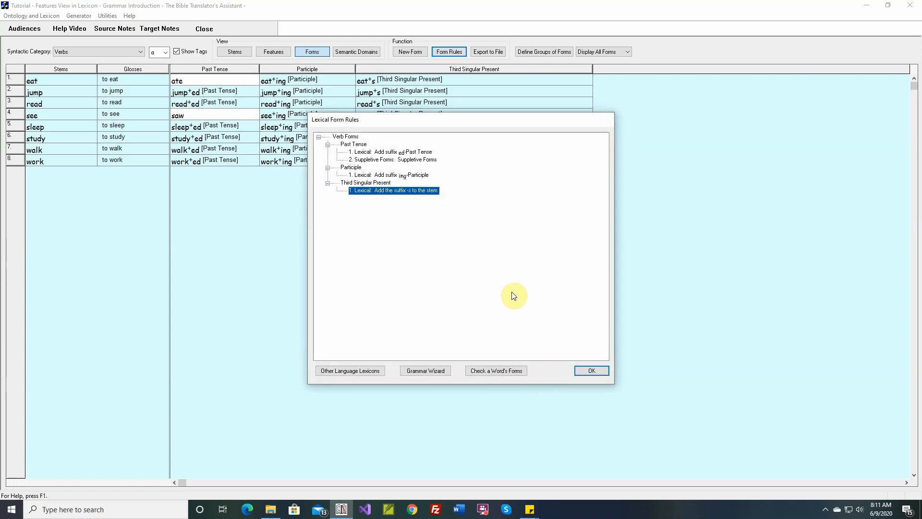
click(586, 370)
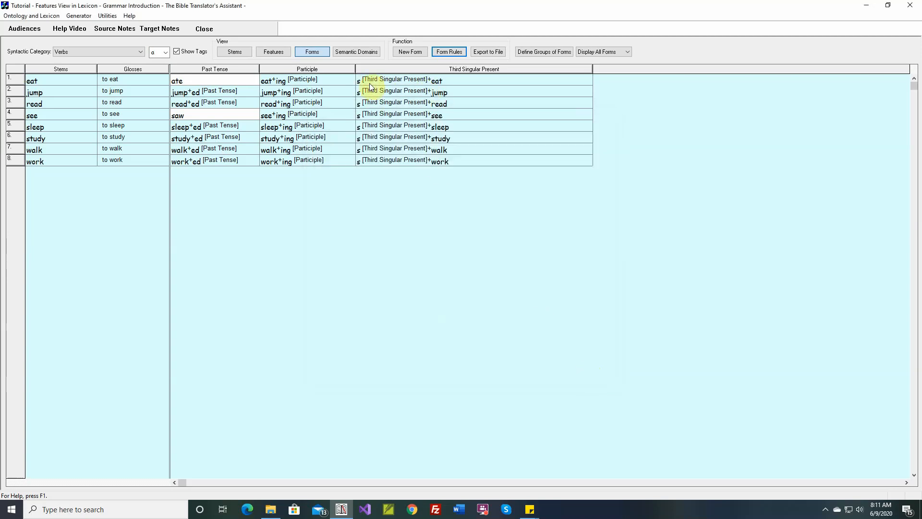
Reopen the Third Singular Present rule and change its modification type to Infix with location 2
click(448, 52)
double_click(382, 191)
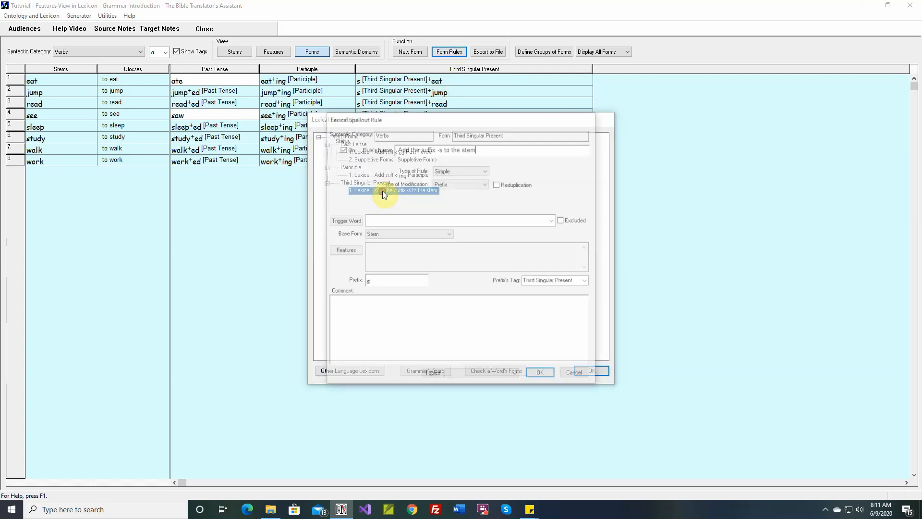
click(449, 169)
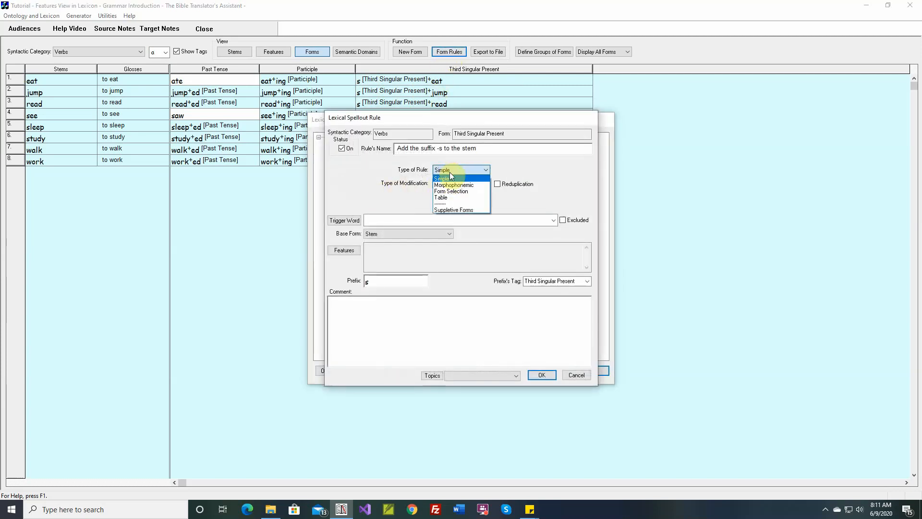
click(449, 177)
click(448, 183)
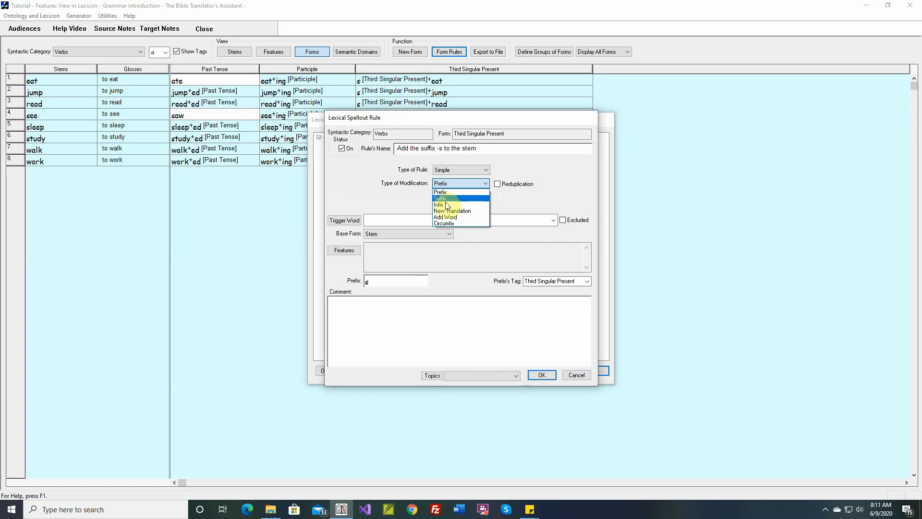
click(445, 205)
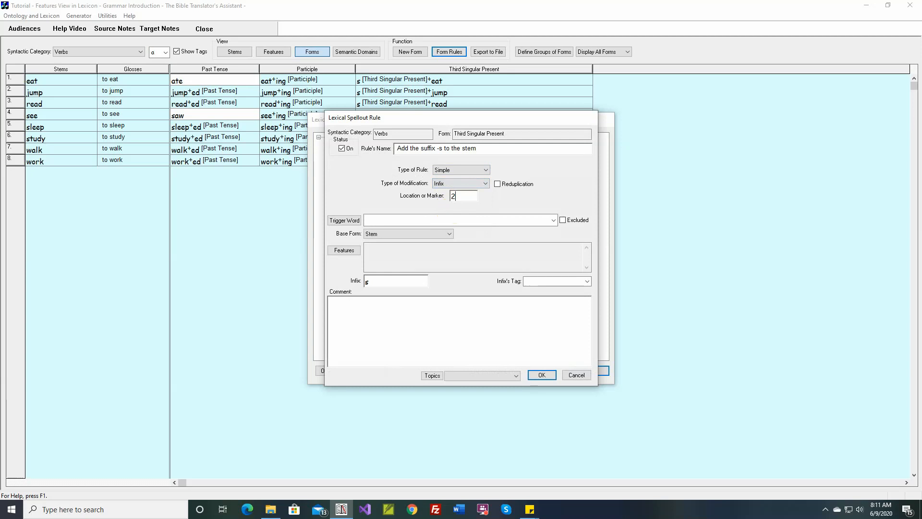
Try -2 as the infix's location and set it back to 2
click(460, 194)
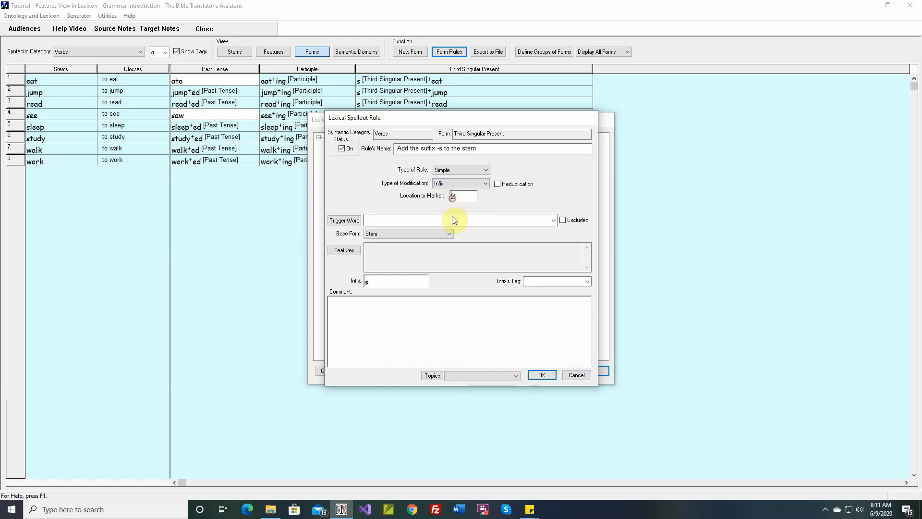
text(-)
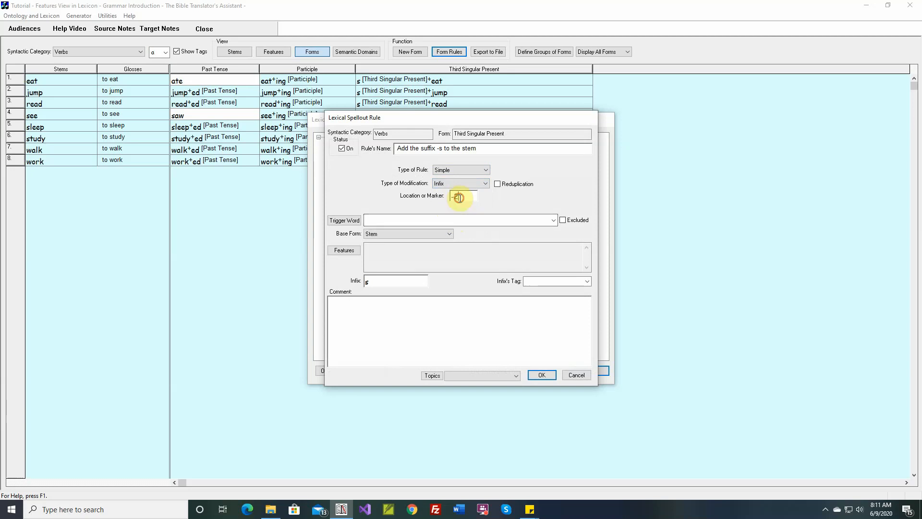
drag(459, 197, 444, 193)
key(BackSpace)
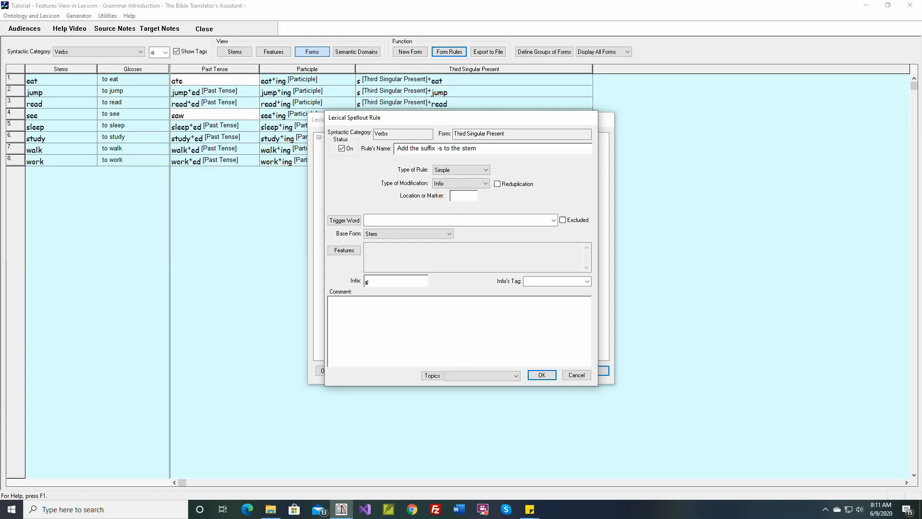
text(2)
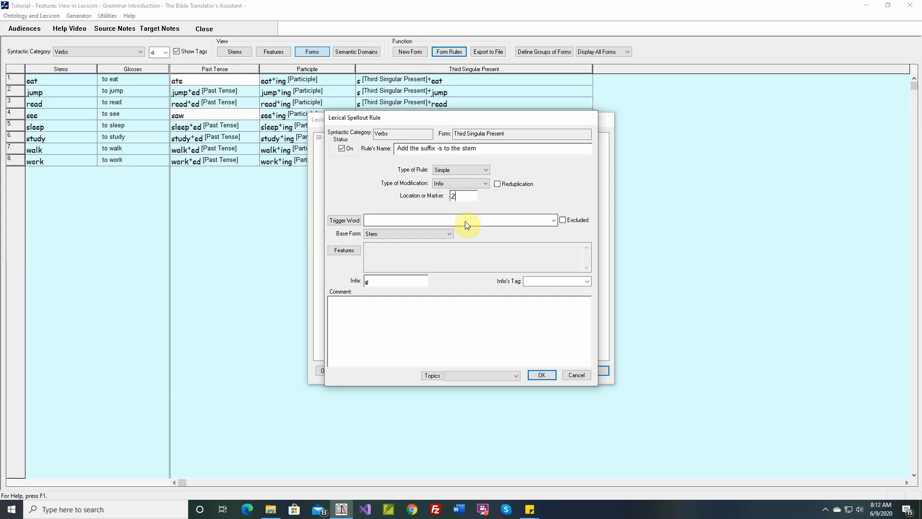
Paste the copied "Third Singular Present" text as the infix's tag and apply the rule to the verbs
click(528, 281)
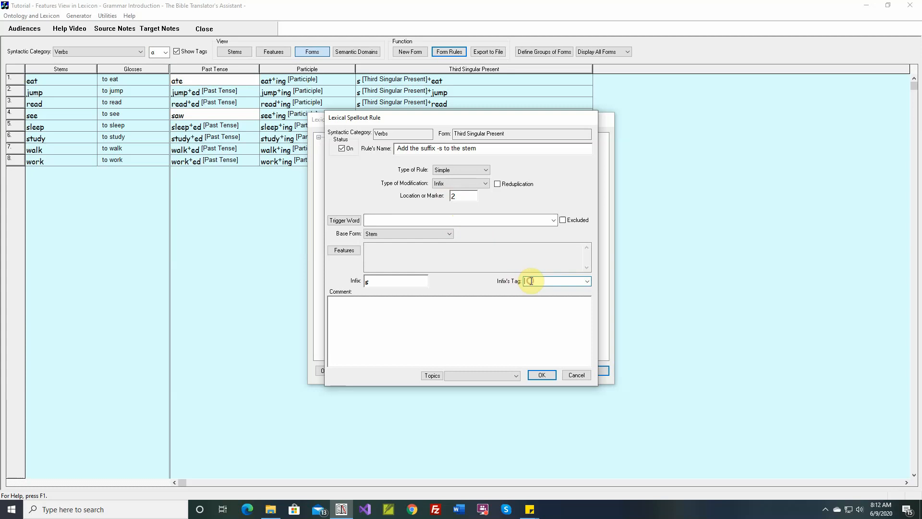
key(ctrl+v)
click(542, 376)
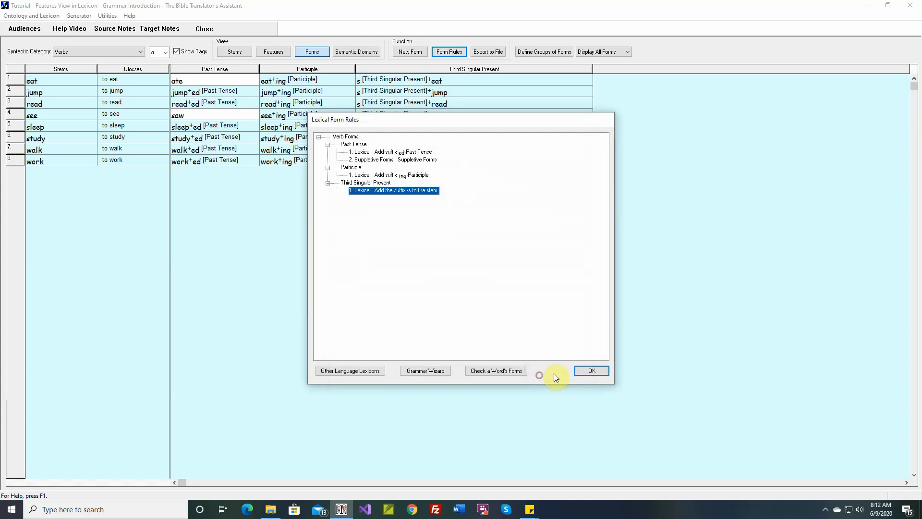
click(586, 370)
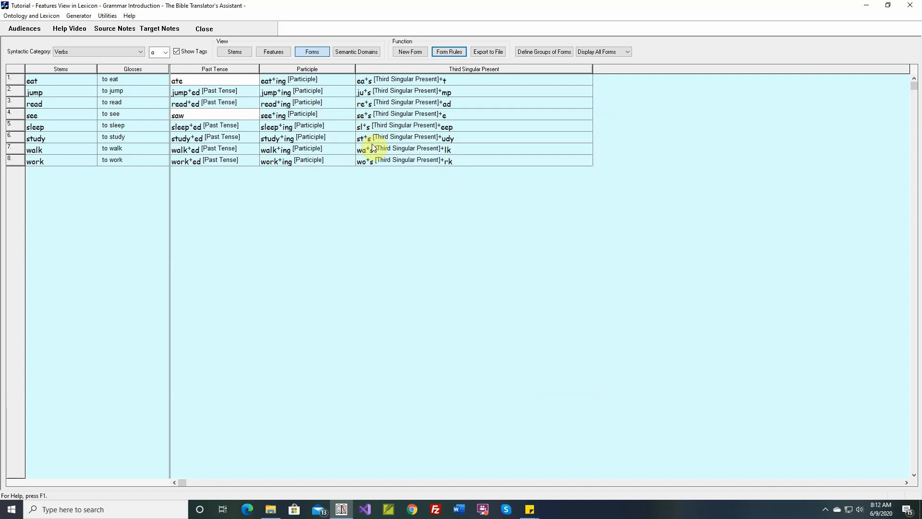
Reopen the Third Singular Present rule and change its infix to "sa"
click(449, 52)
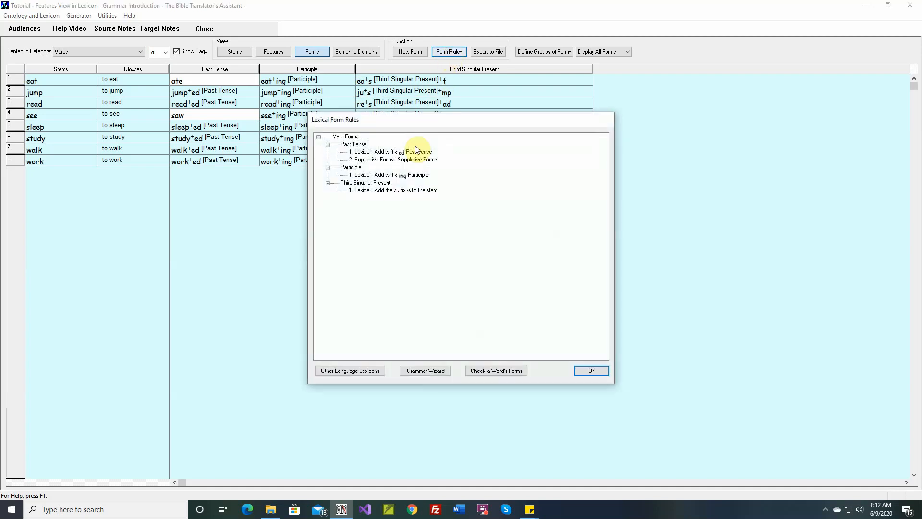
double_click(403, 190)
click(385, 281)
text(a)
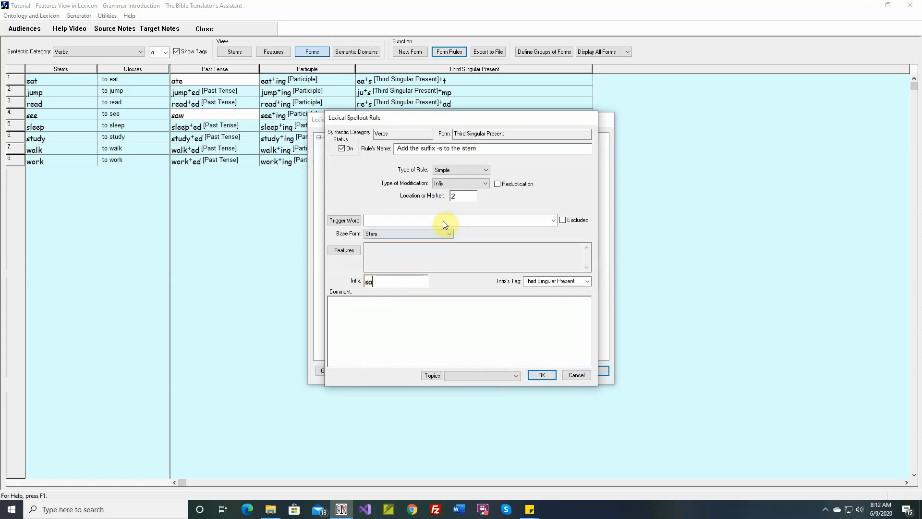
Set the infix's location to -1 and apply the rule to the verbs
click(451, 201)
key(Delete)
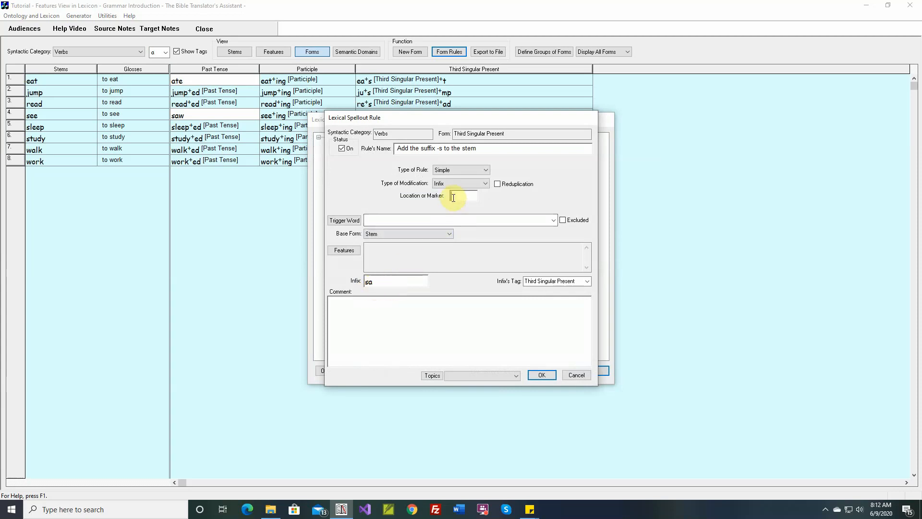
text(-1)
click(542, 374)
click(590, 373)
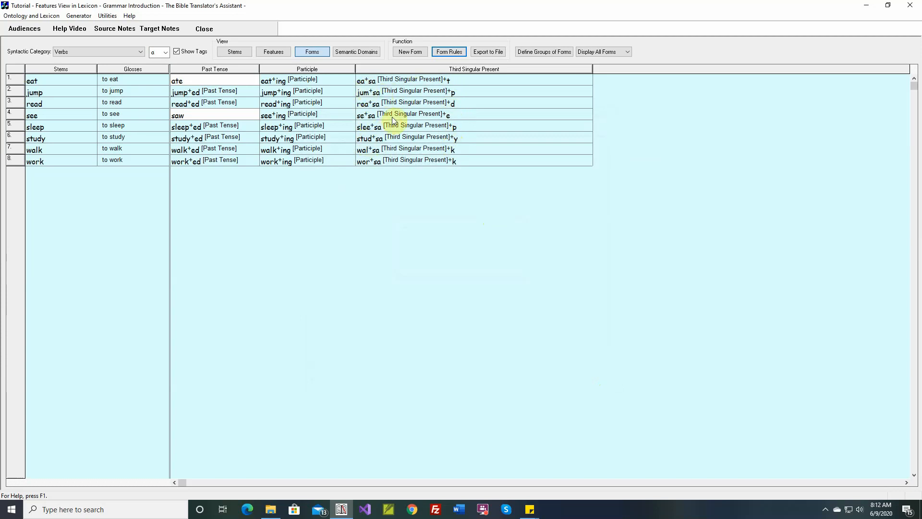
Reopen the Third Singular Present rule, replace the infix's location with the marker "*" and apply it to the verbs
click(449, 51)
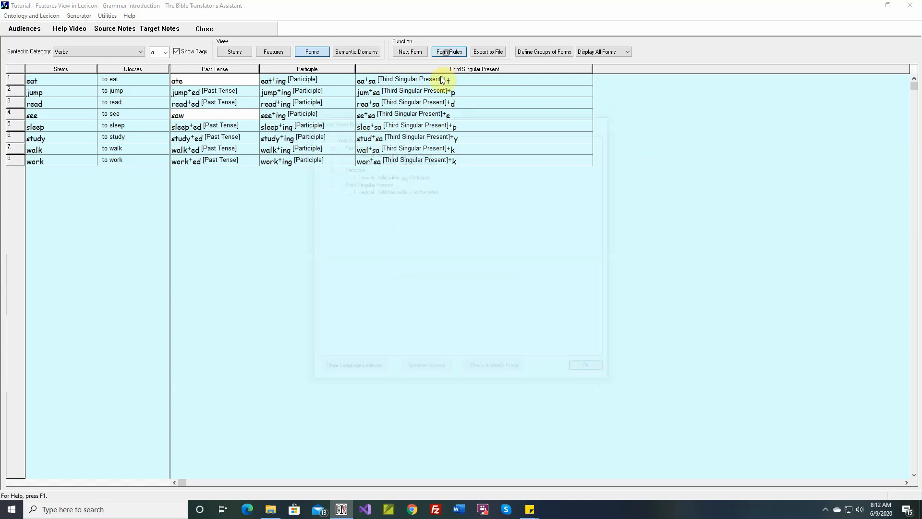
double_click(389, 190)
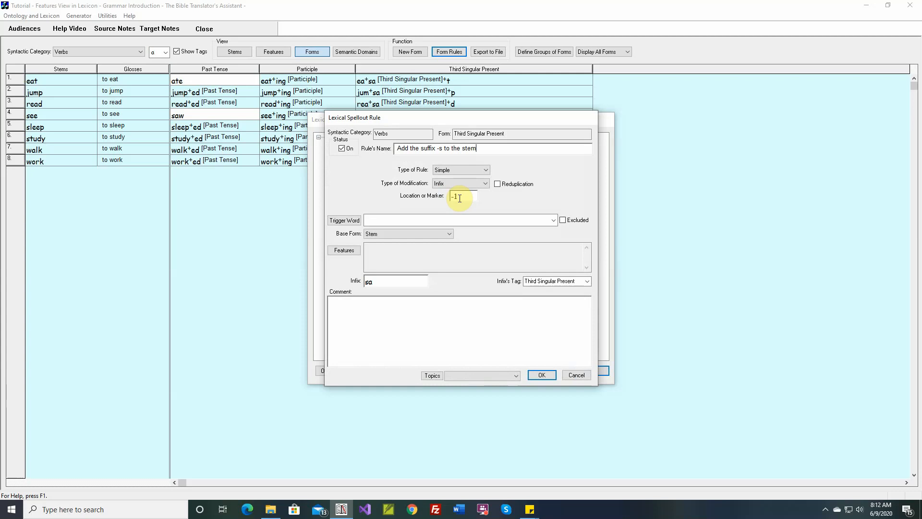
drag(459, 198, 442, 196)
text(*)
click(542, 374)
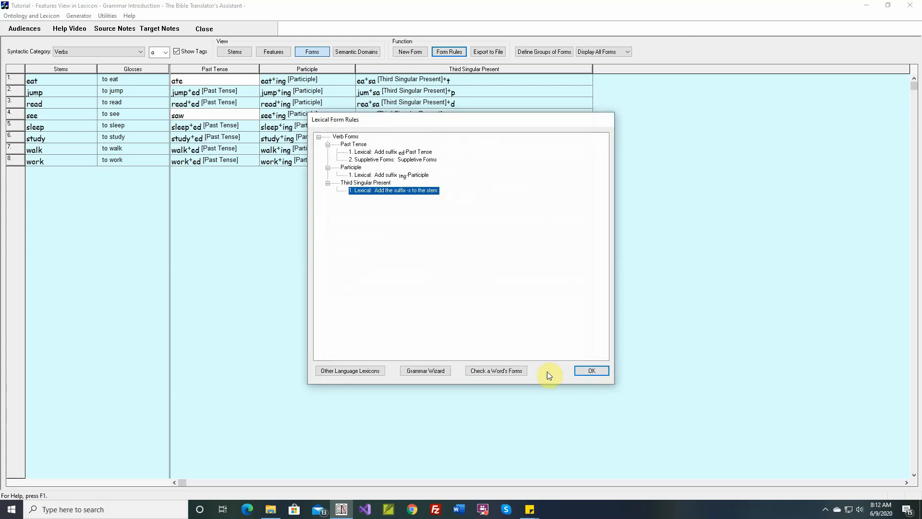
click(592, 370)
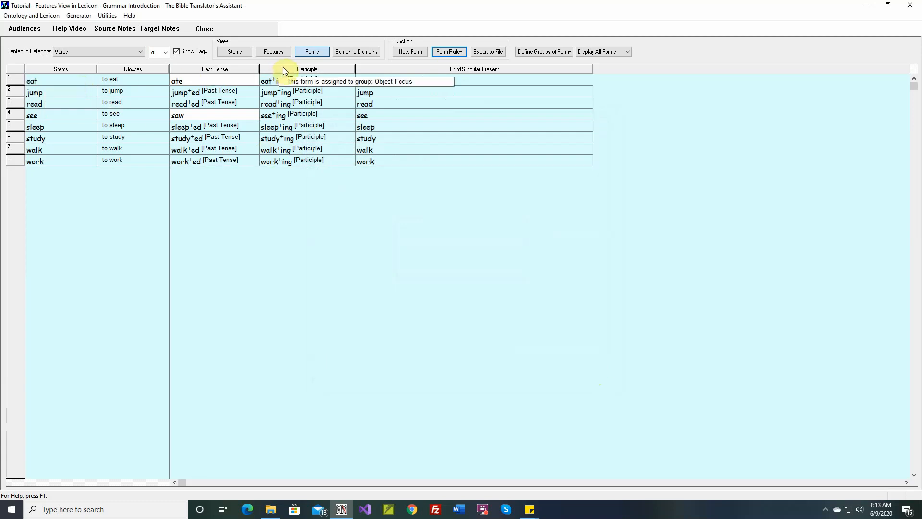
Edit the stem "eat" to "e*at", keeping its features, forms and gloss
double_click(74, 80)
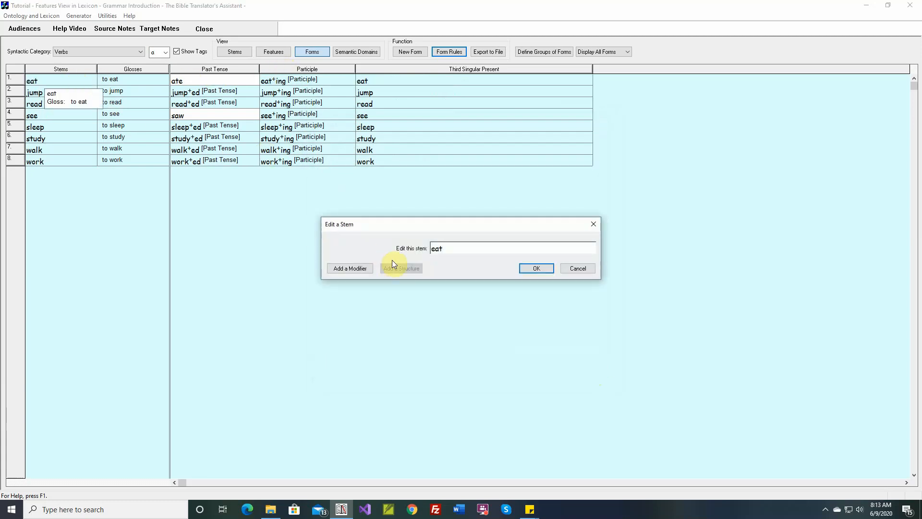
click(436, 248)
text(*)
click(531, 268)
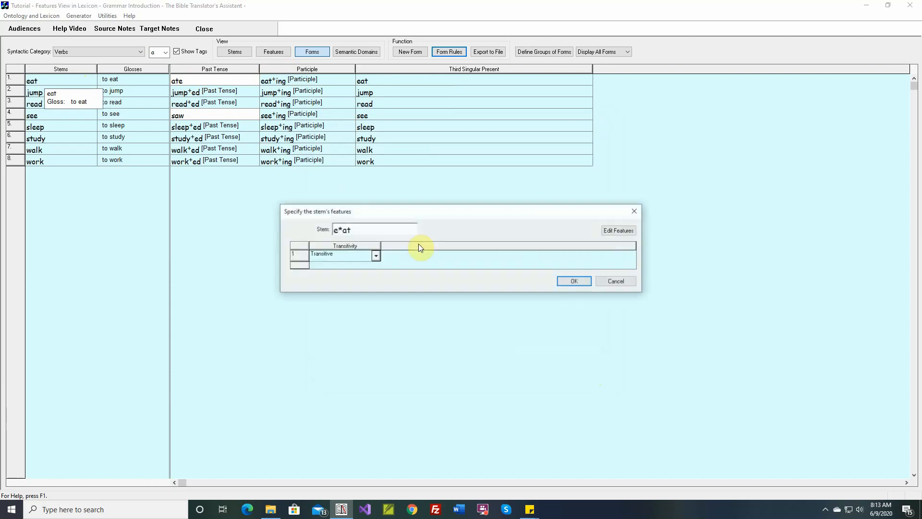
click(584, 281)
click(583, 281)
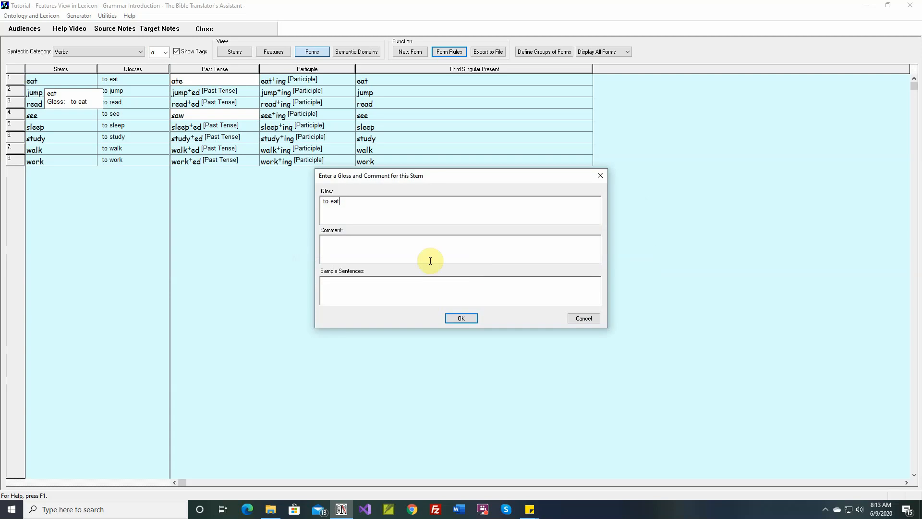
click(451, 318)
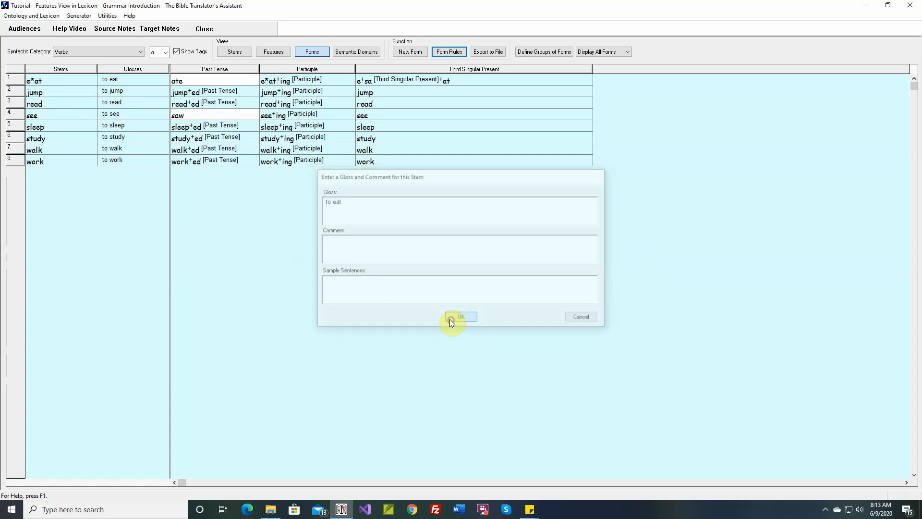
Edit the stem "jump" to "jum*p", keeping its features, forms and gloss
double_click(69, 91)
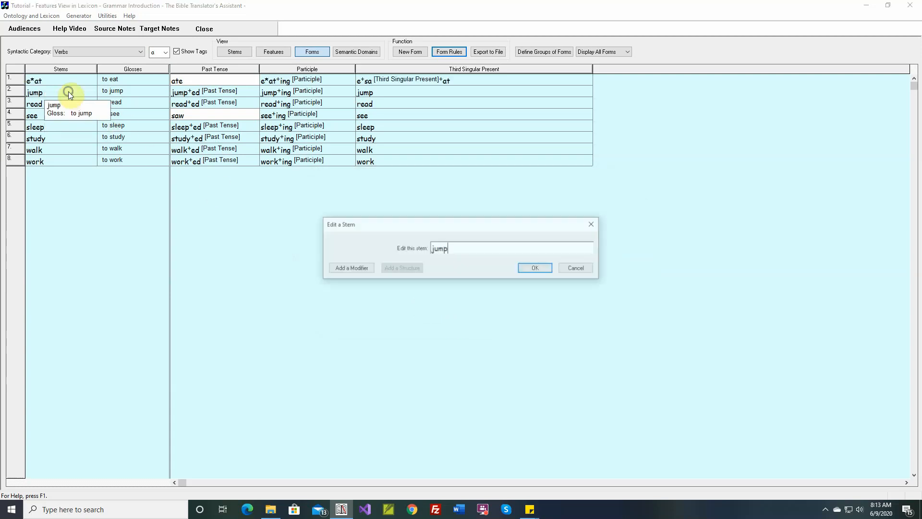
click(442, 249)
text(*)
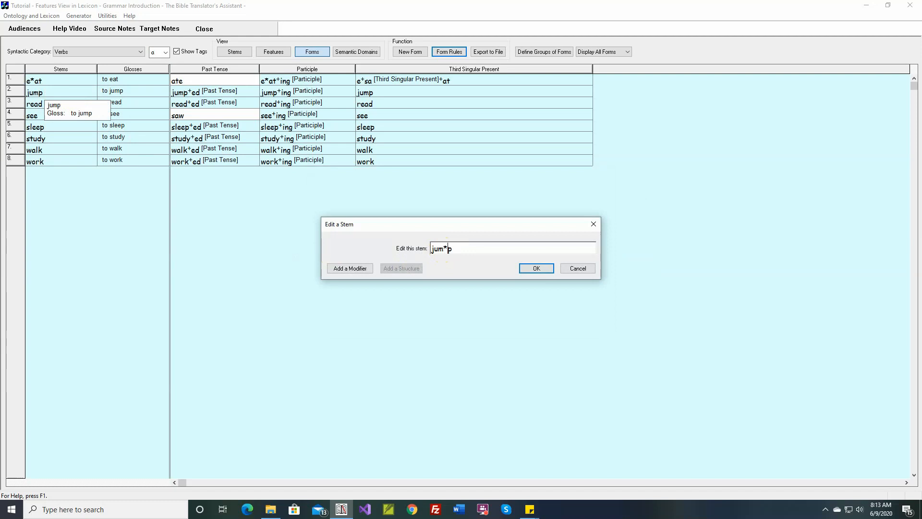
click(538, 270)
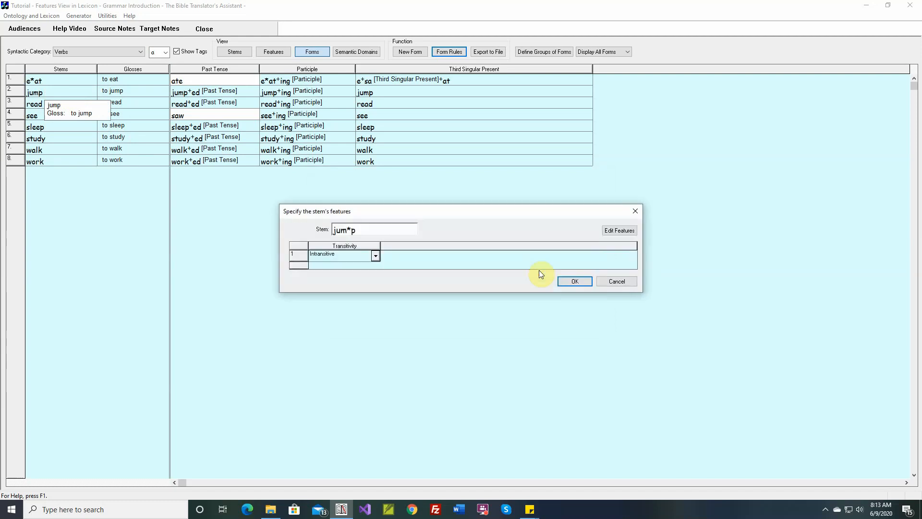
click(573, 284)
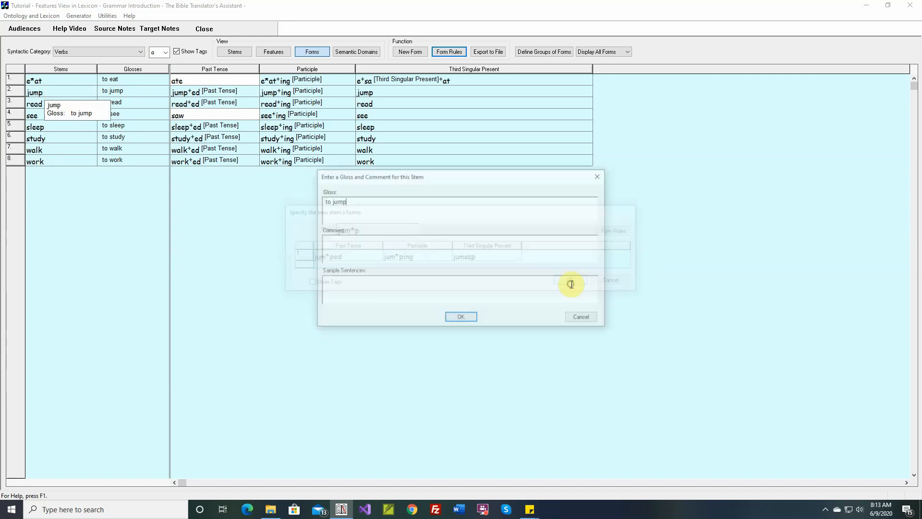
click(458, 316)
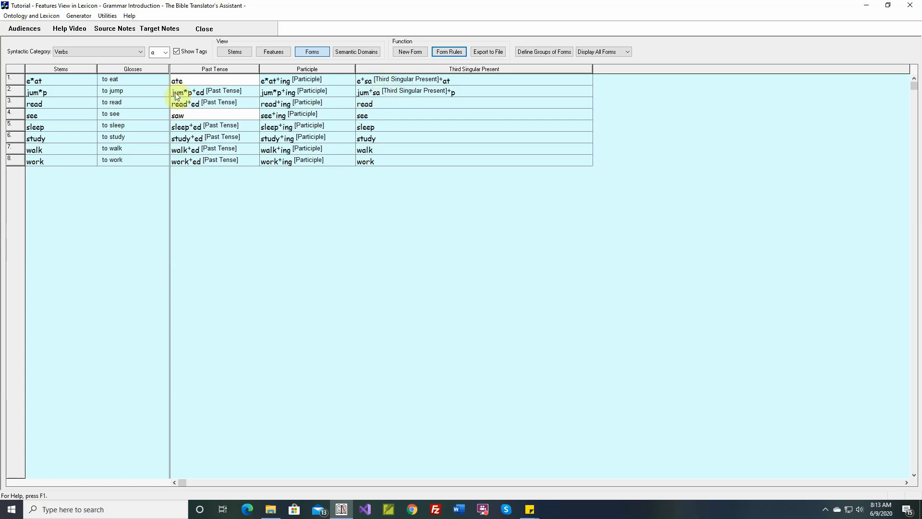
Remove the asterisk from the stem "e*at", keeping its features, forms and gloss
double_click(81, 79)
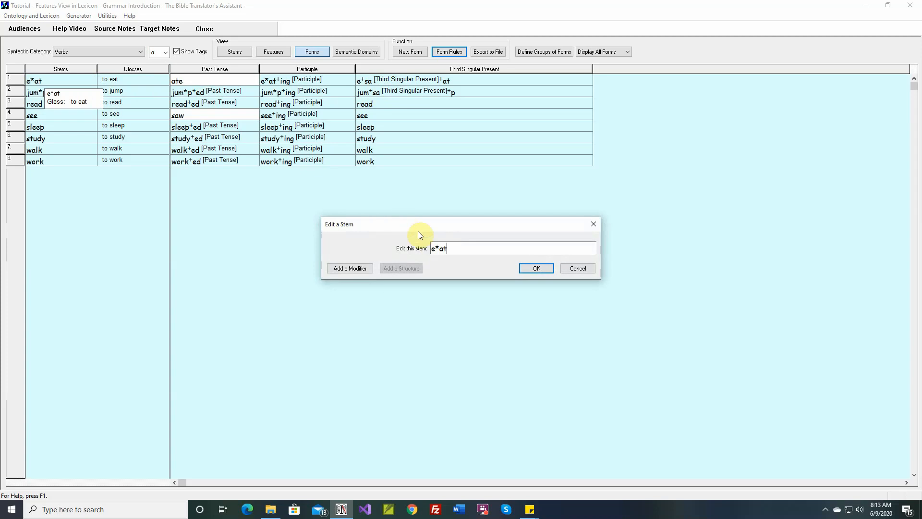
click(434, 248)
key(Delete)
click(531, 269)
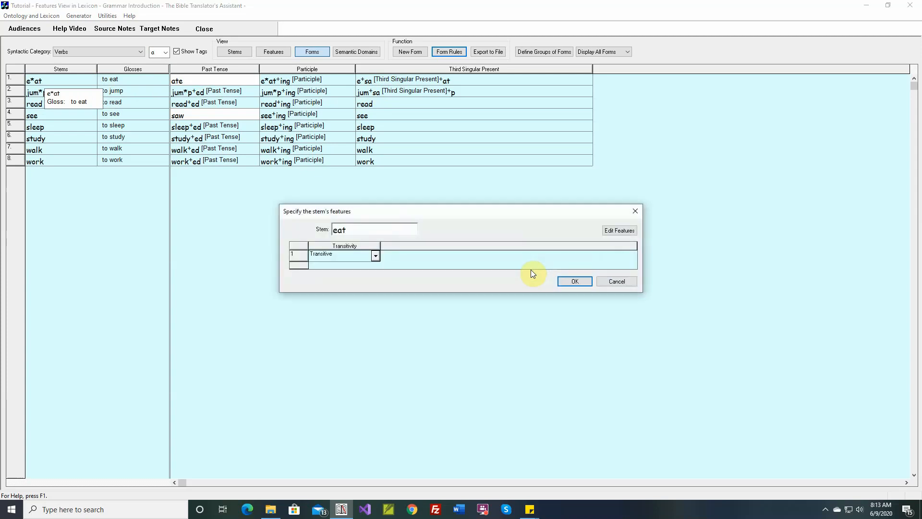
click(572, 281)
click(572, 281)
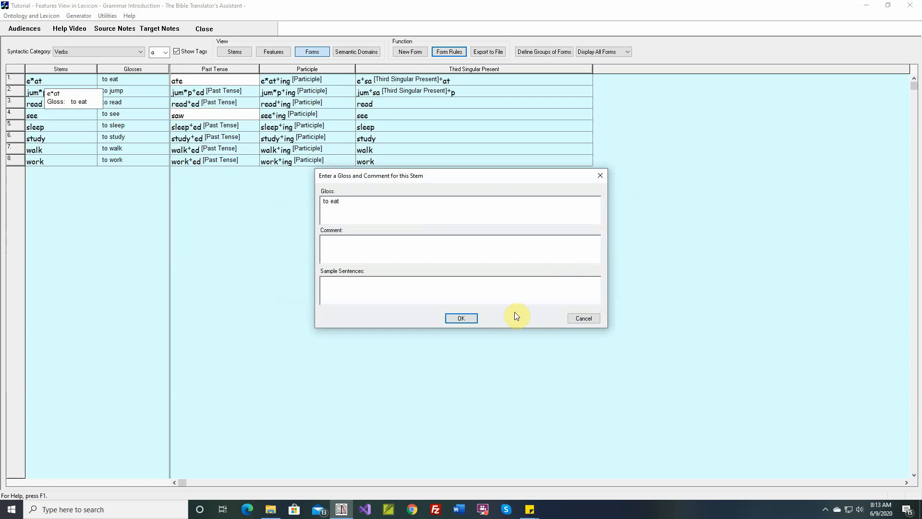
click(461, 318)
Remove the asterisk from the stem "jum*p", keeping its features, forms and gloss
double_click(59, 90)
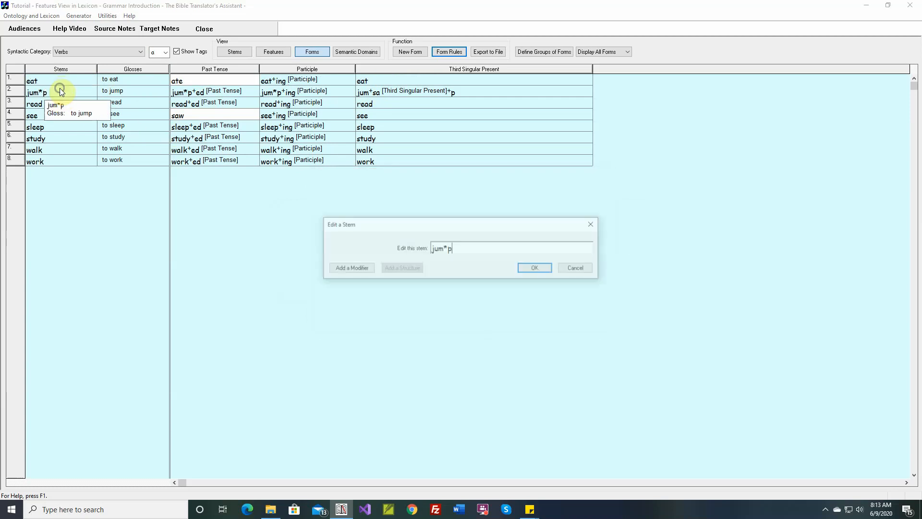
click(447, 249)
key(BackSpace)
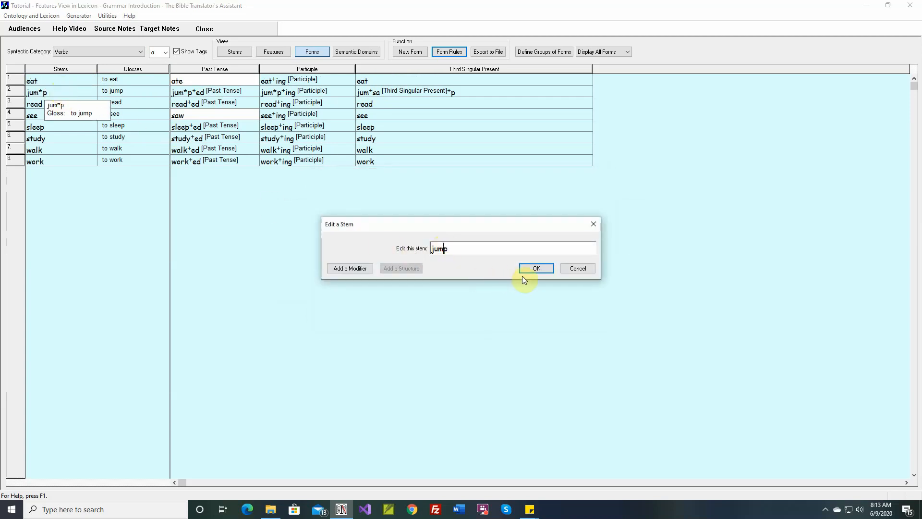
click(534, 268)
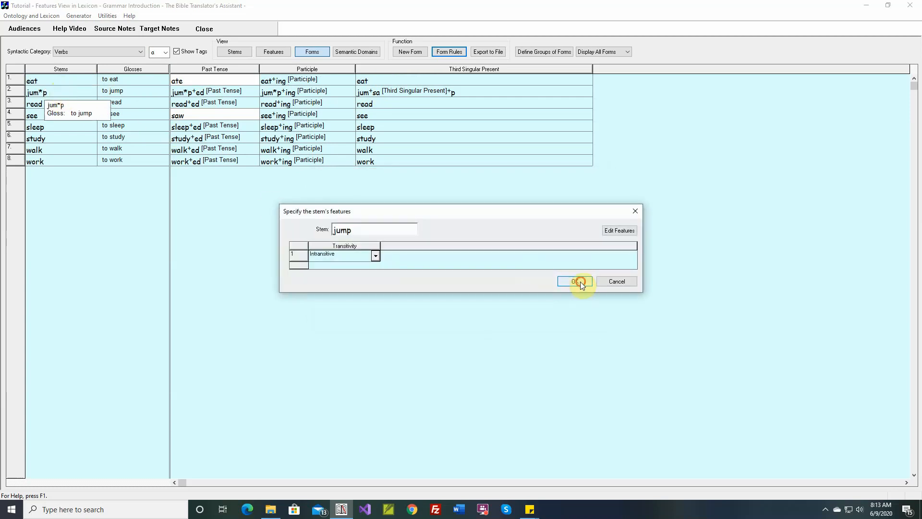
click(580, 281)
click(580, 281)
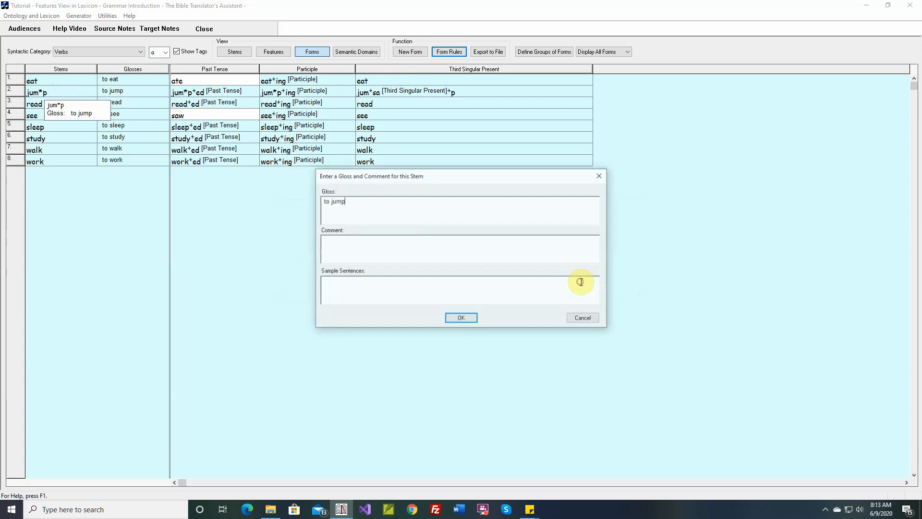
click(470, 319)
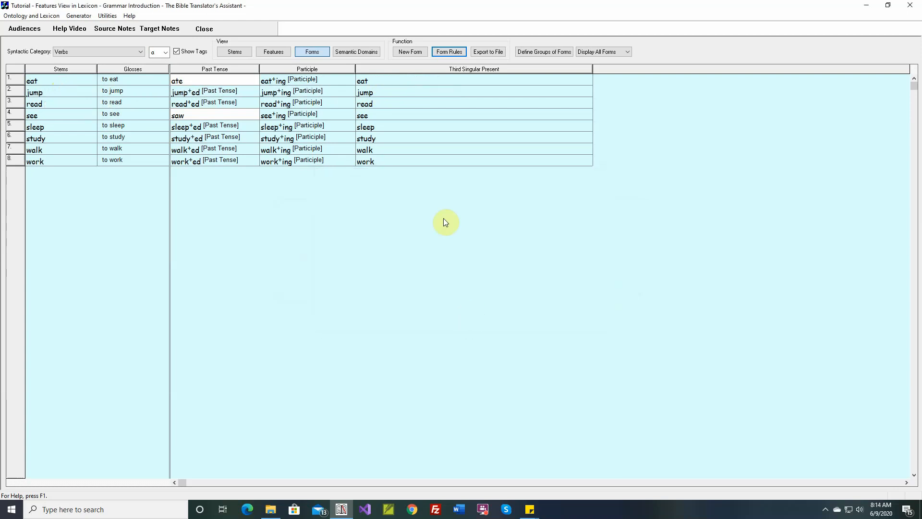
Reopen the Third Singular Present rule and change its modification type to Circumfix with prefix "ab" and suffix "xy"
click(447, 53)
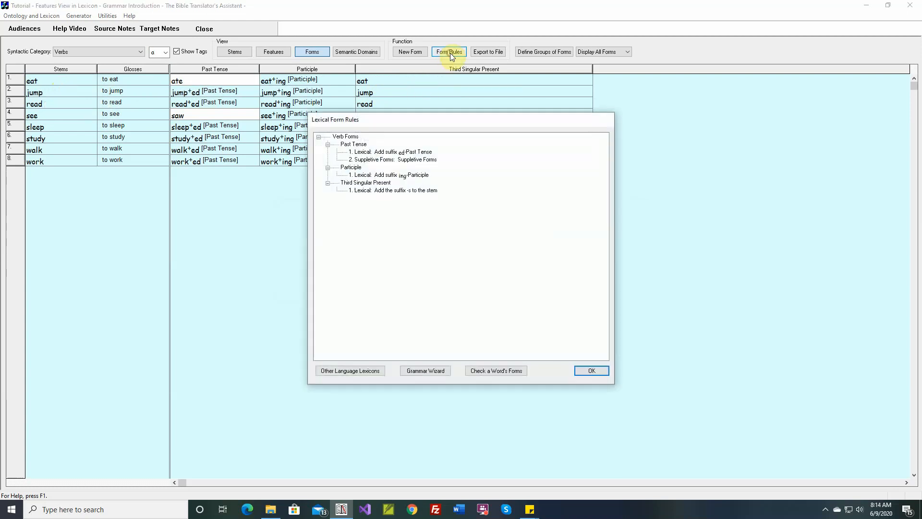
double_click(388, 191)
click(448, 183)
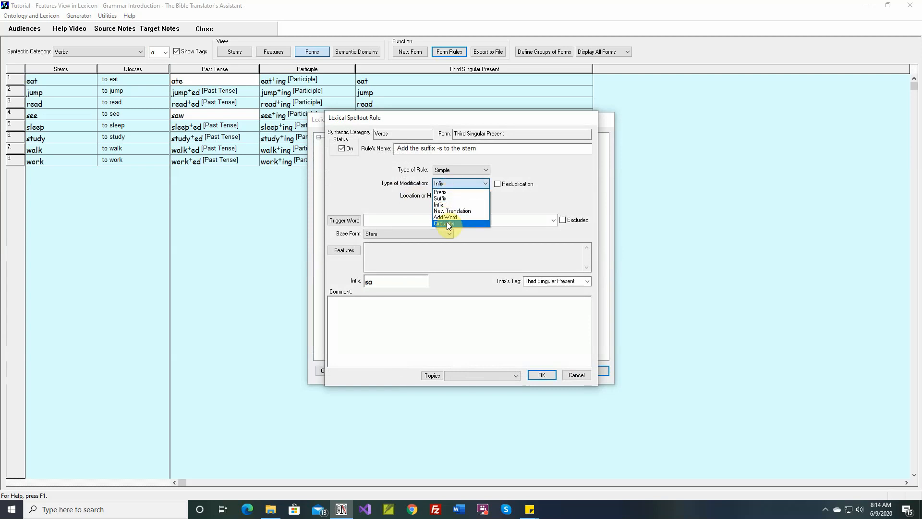
click(447, 223)
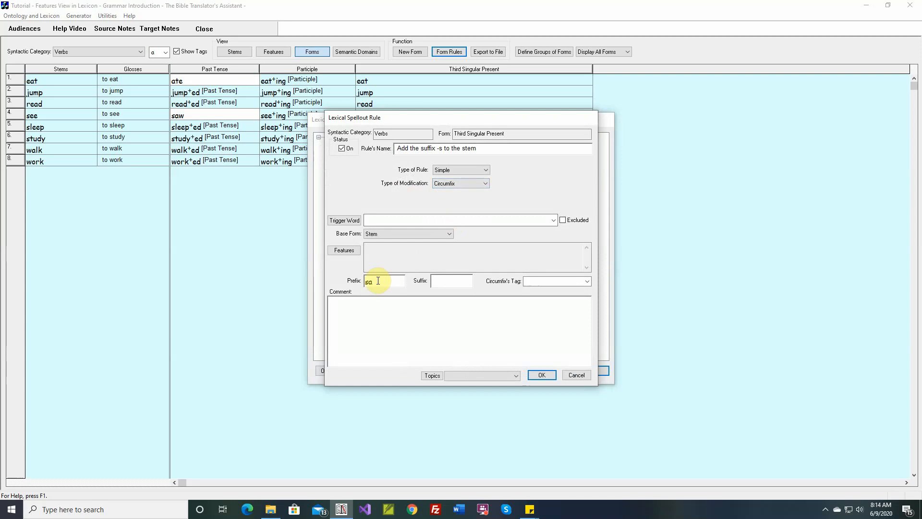
drag(383, 282, 350, 280)
text(ab)
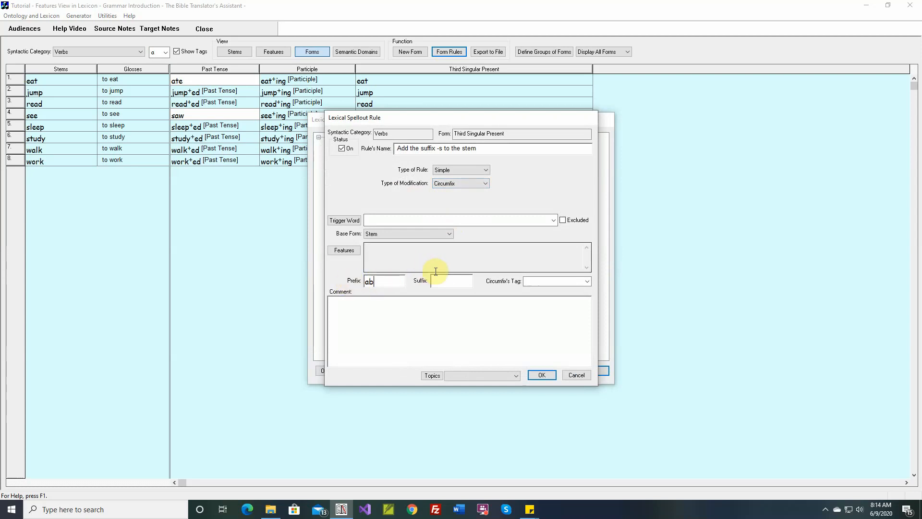
click(437, 280)
text(xy)
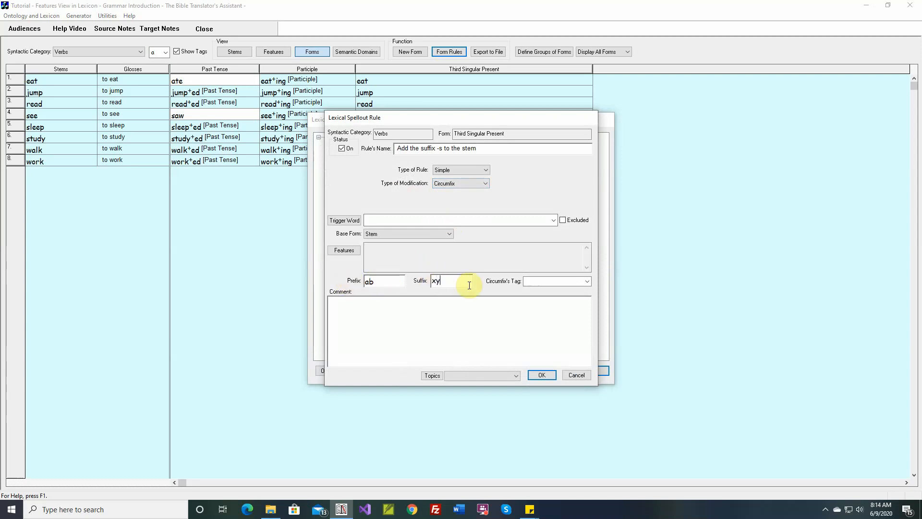
Enter "Third Singular Present" as the circumfix's tag and apply the rule to the verbs
click(538, 280)
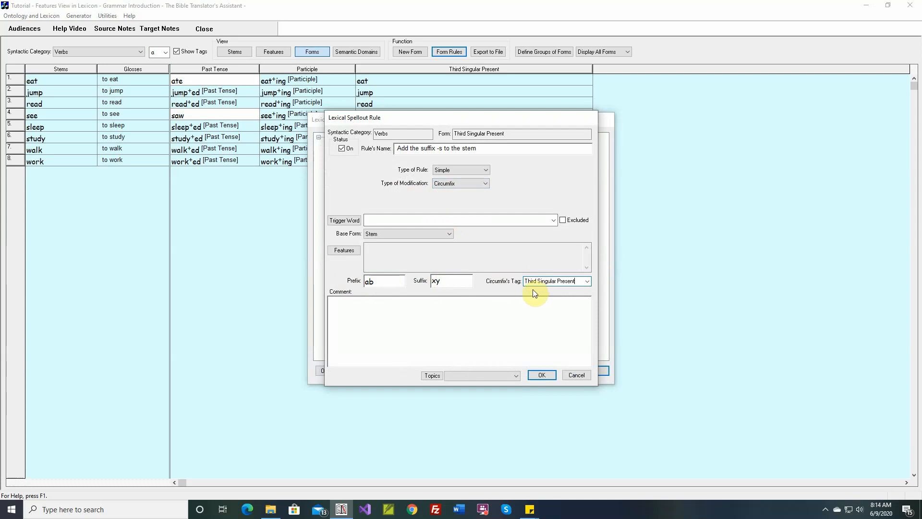
click(541, 374)
click(584, 373)
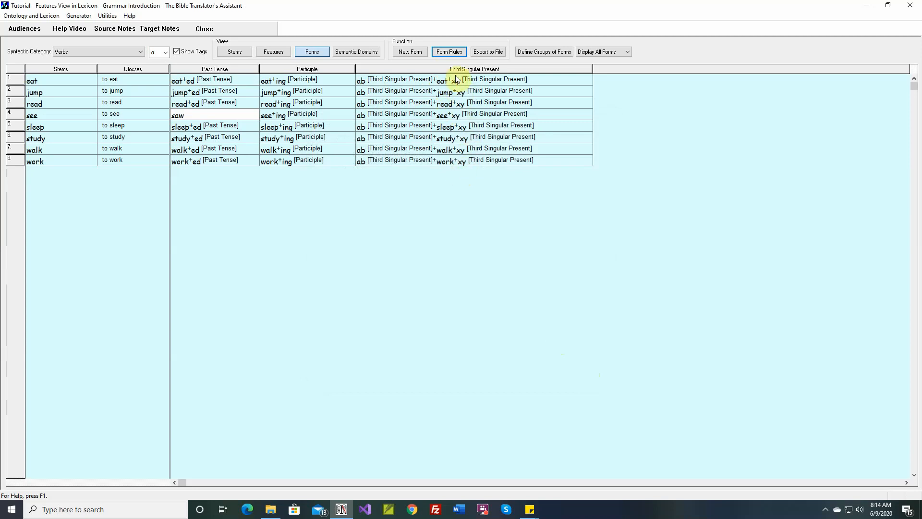
Reopen the Third Singular Present rule and change it to Add Word with new word "abc" tagged "Third Singular Present"
click(451, 51)
double_click(388, 190)
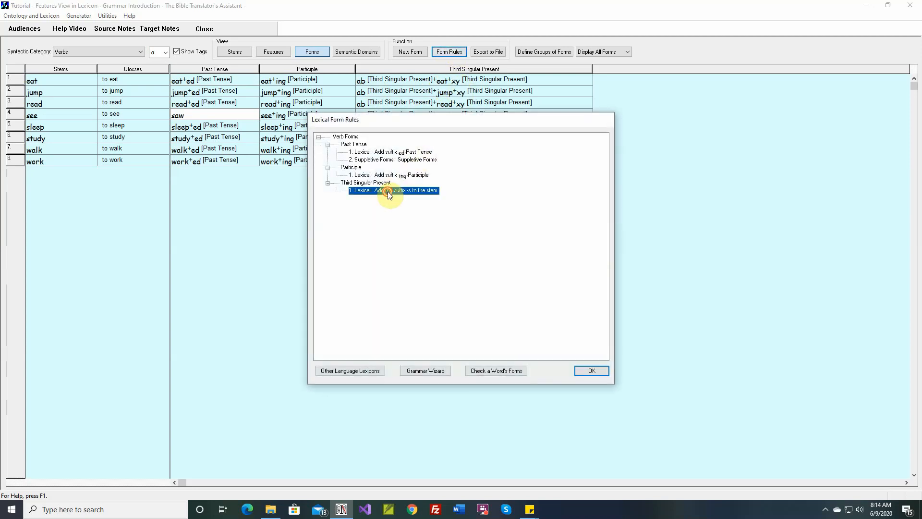
click(453, 183)
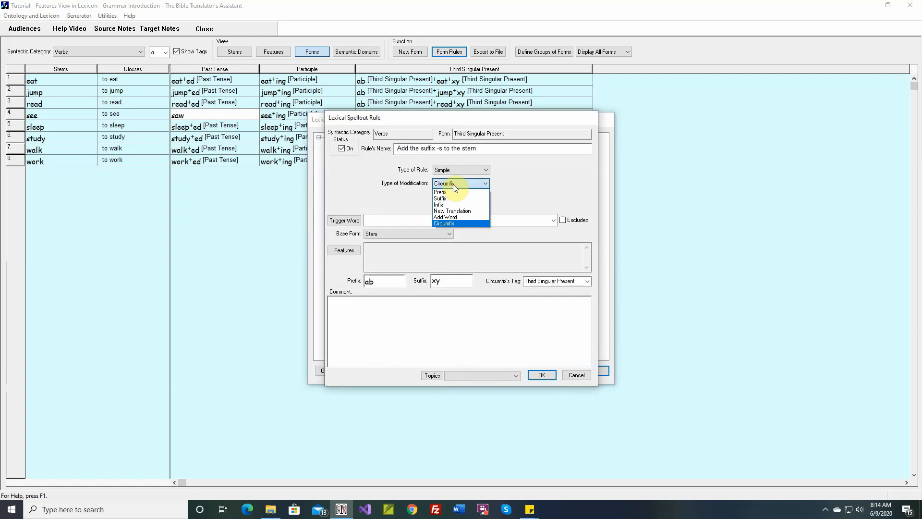
click(448, 216)
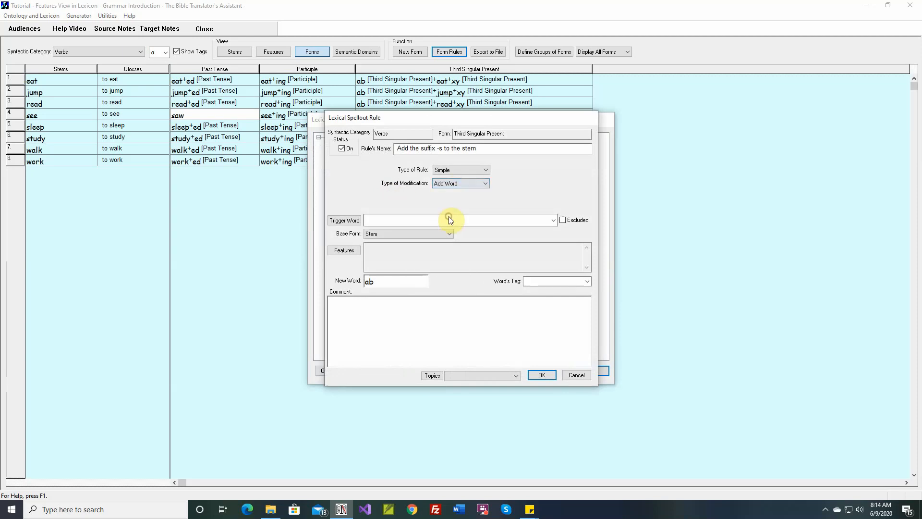
click(395, 282)
text(c)
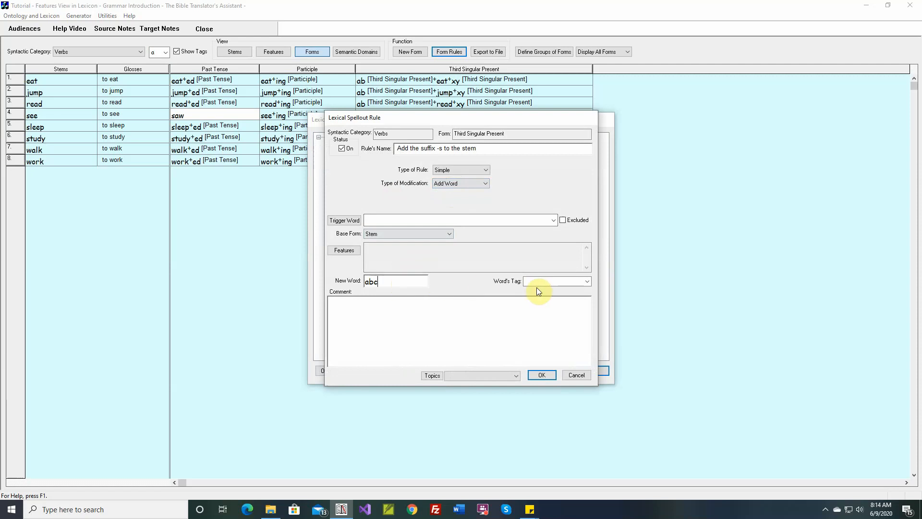
click(538, 282)
text(Third Singular Present)
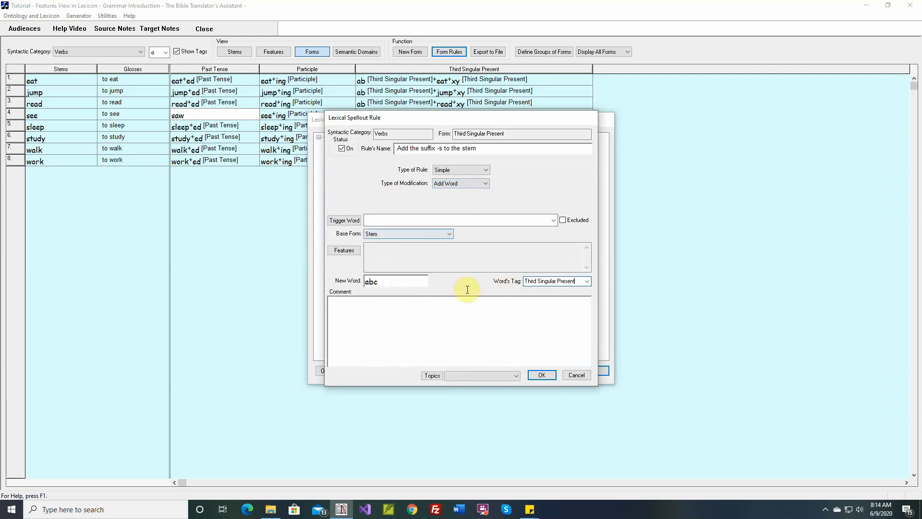
Save the Add Word rule and apply it to the verbs' Third Singular Present forms
click(541, 376)
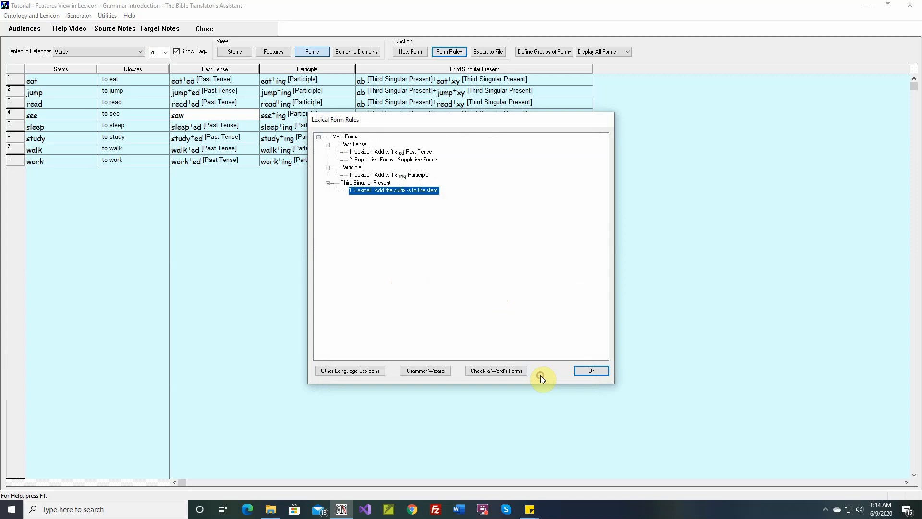
click(584, 370)
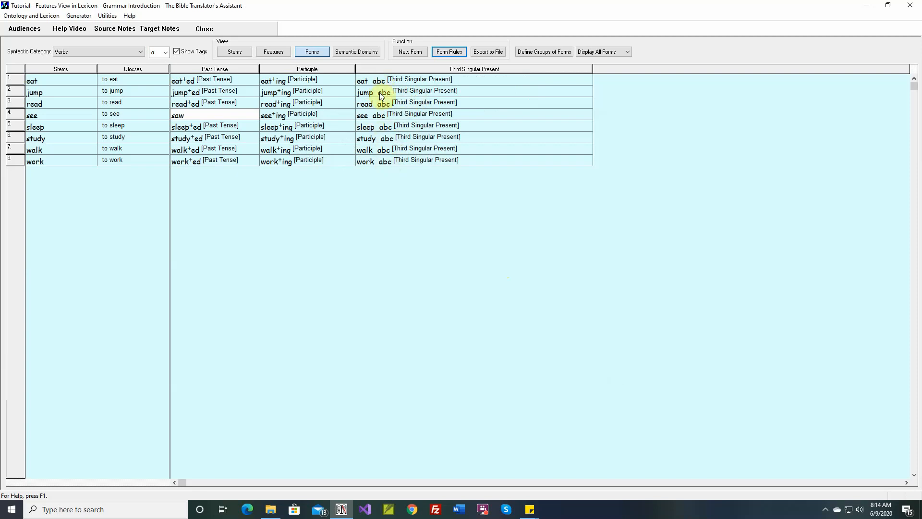
Reopen the Third Singular Present rule and set its modification type to New Translation
click(450, 52)
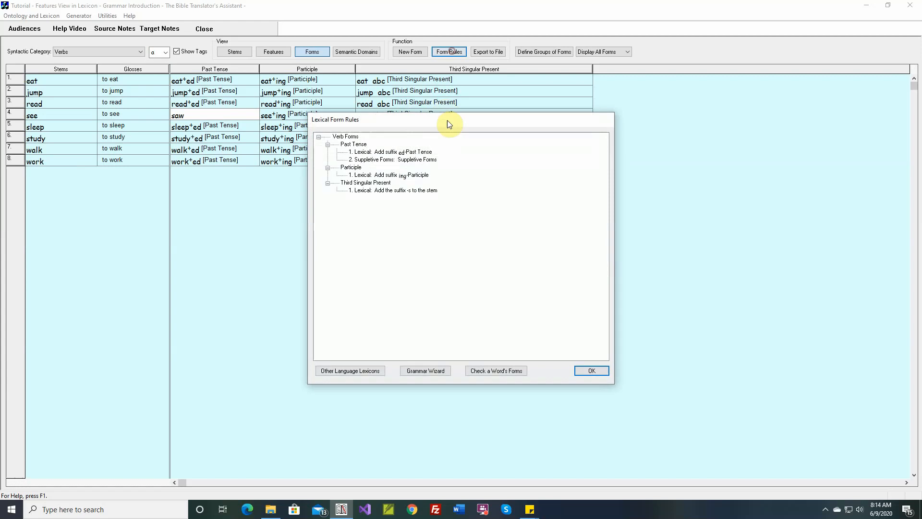
double_click(387, 192)
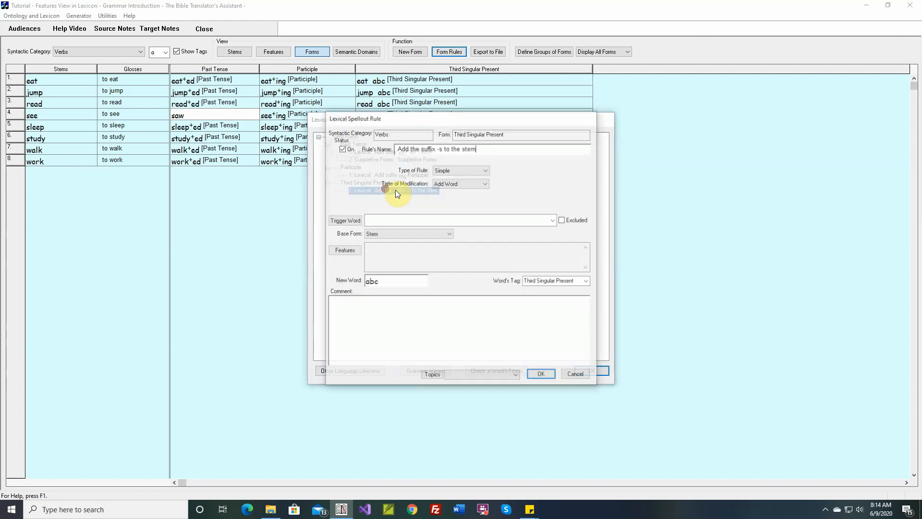
click(459, 184)
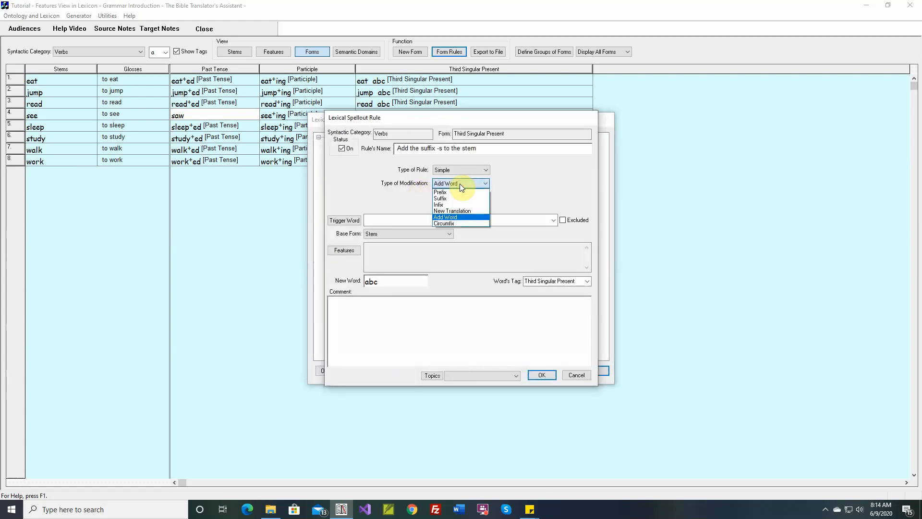
click(452, 211)
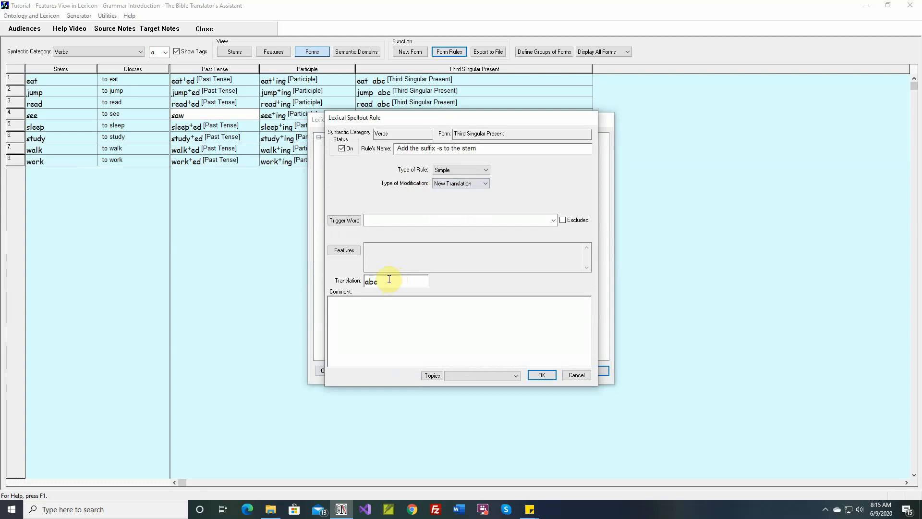
Add the verbs "eat" and "see" as trigger words of the New Translation rule
click(355, 222)
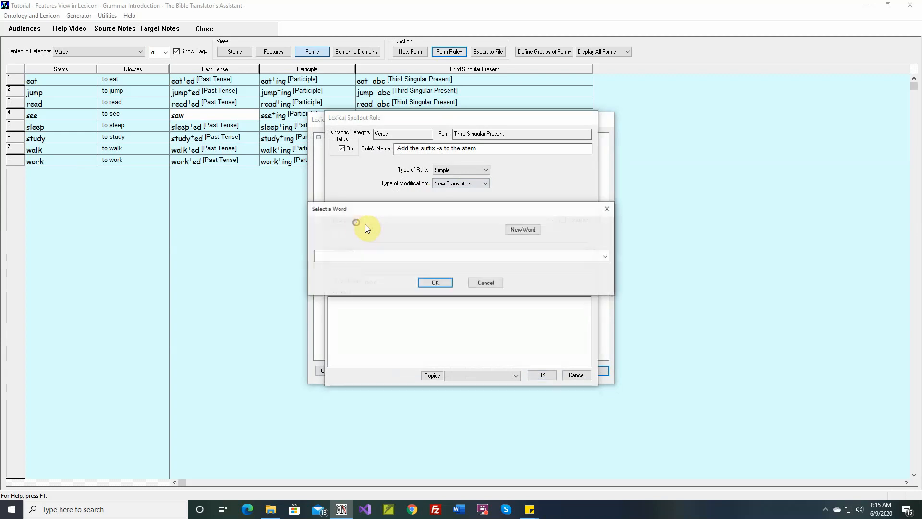
click(405, 257)
click(401, 273)
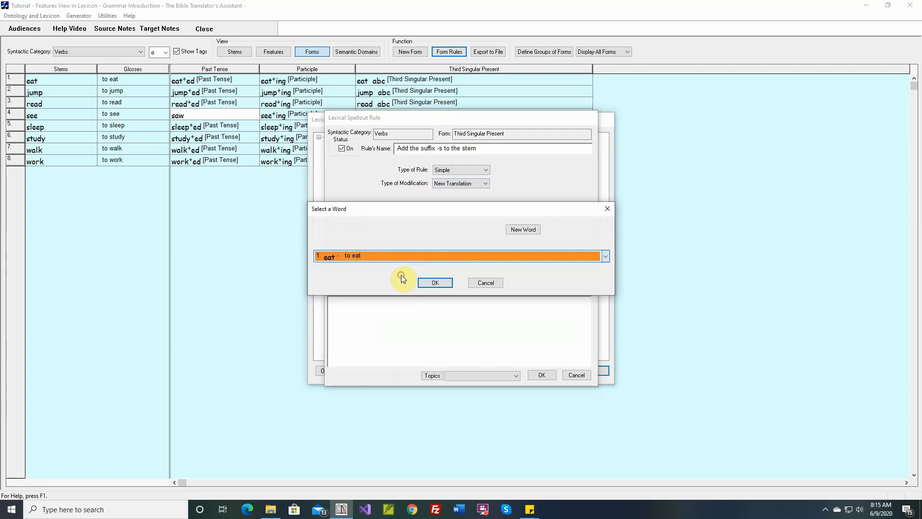
click(427, 282)
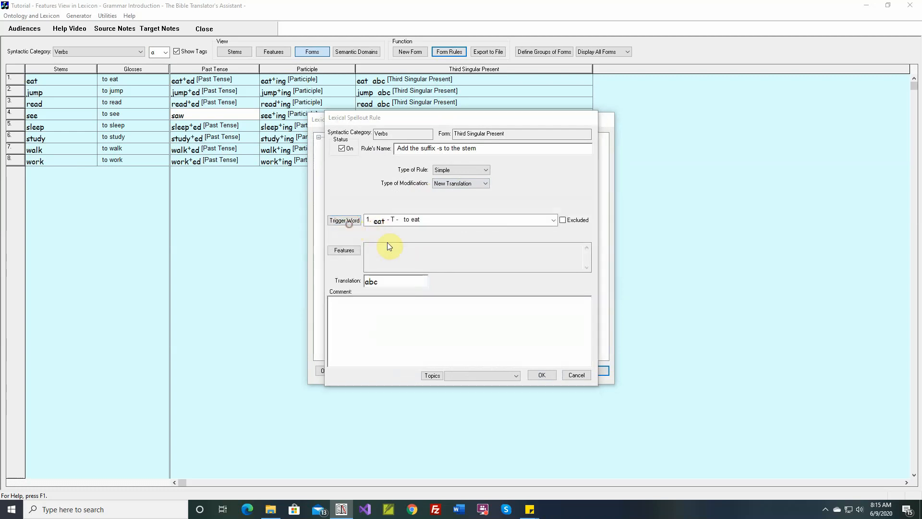
click(410, 255)
click(376, 305)
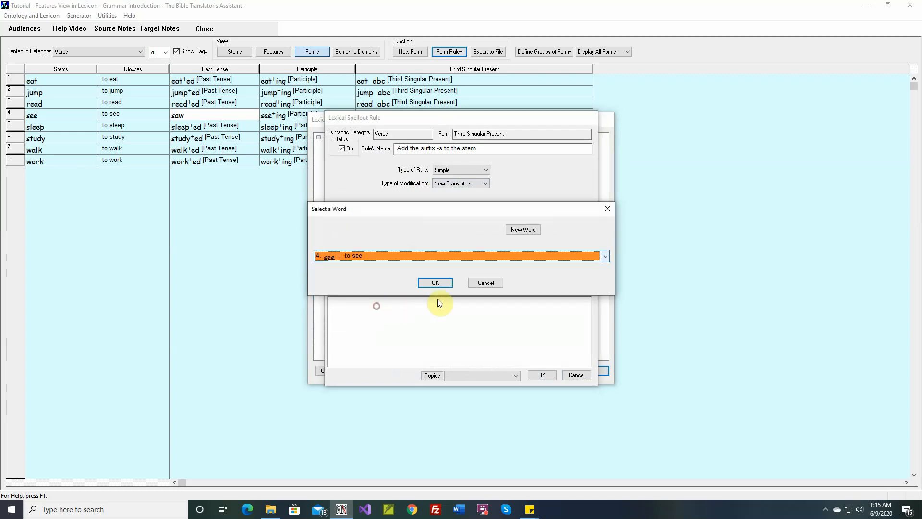
click(447, 284)
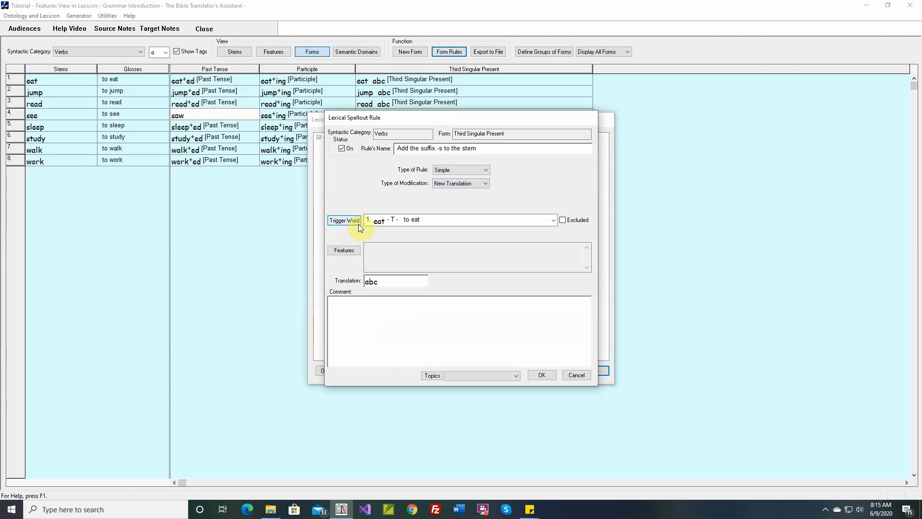
Review the rule's trigger word list, then save the New Translation rule and apply it to the verbs
click(379, 223)
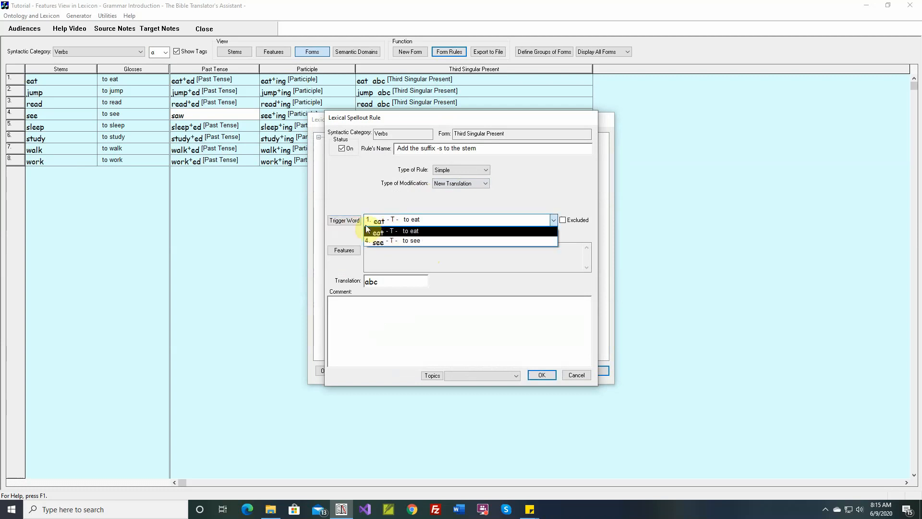
click(399, 230)
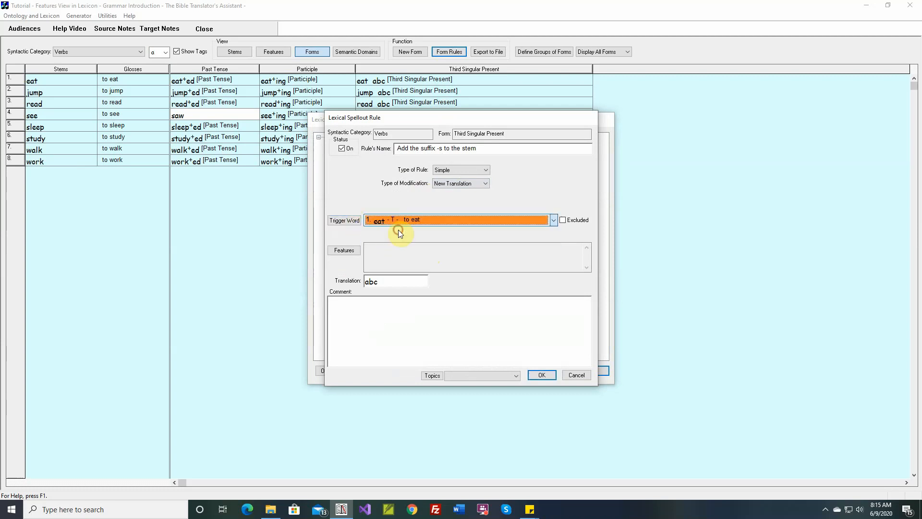
click(541, 374)
click(581, 372)
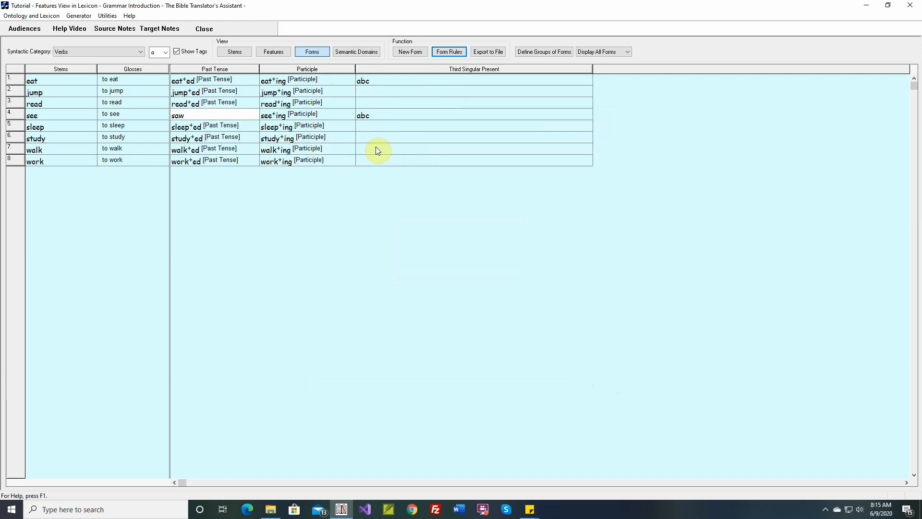
Reopen the Third Singular Present rule, mark its trigger words as excluded and apply the rule to the verbs
click(448, 52)
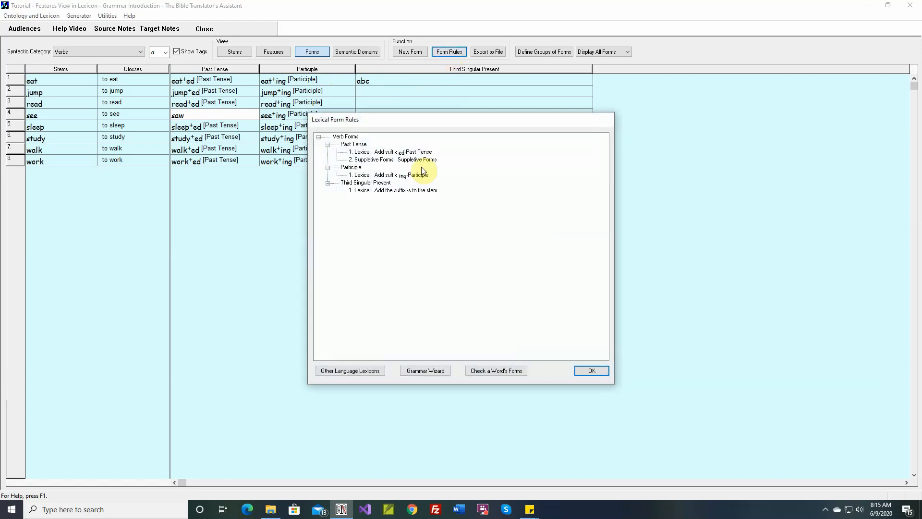
double_click(407, 190)
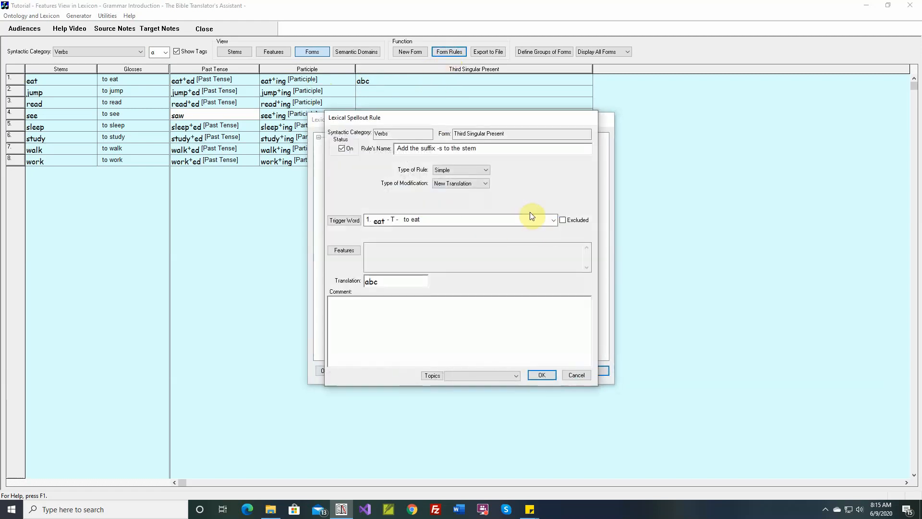
click(563, 220)
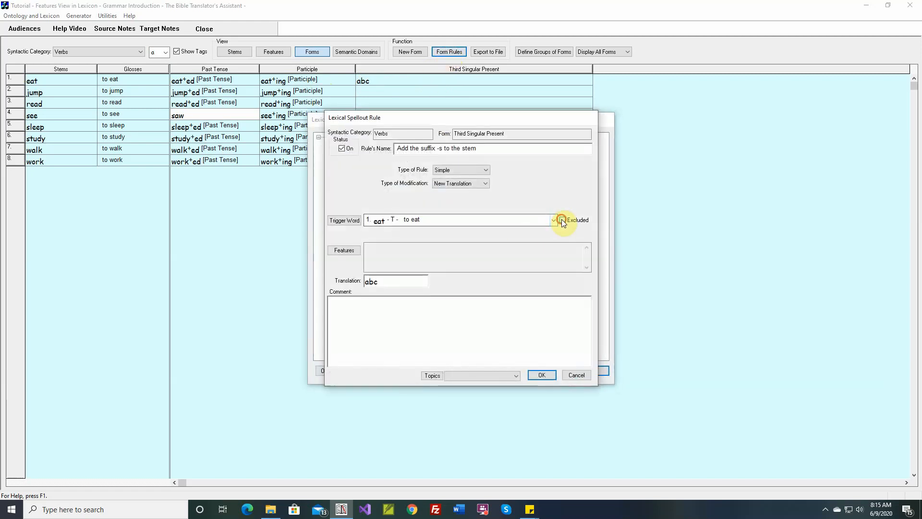
click(445, 221)
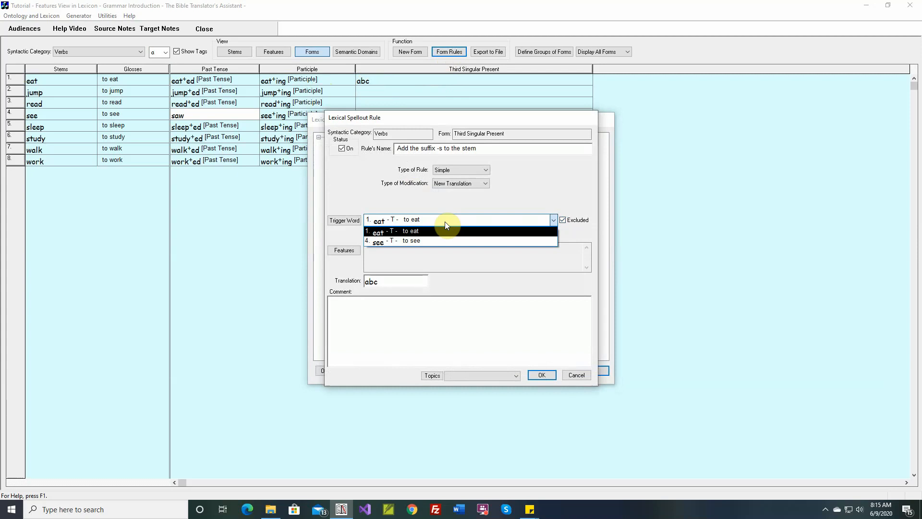
click(445, 221)
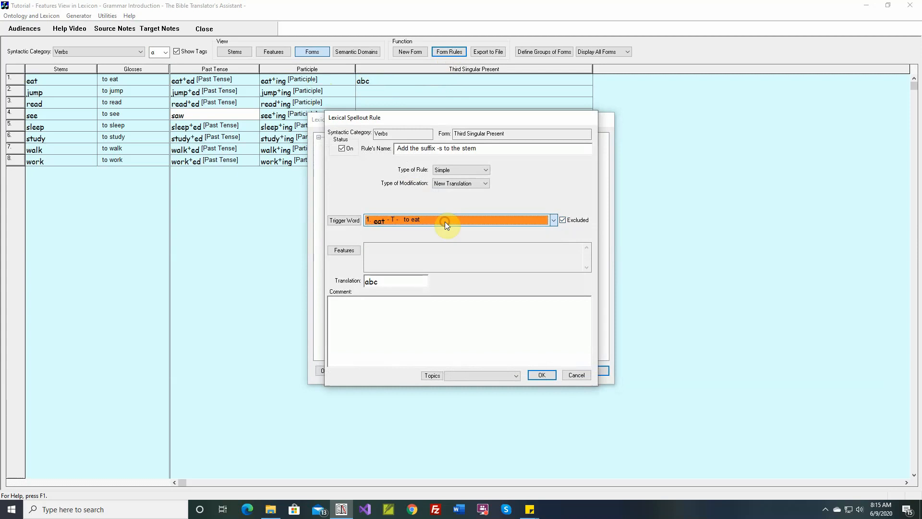
click(540, 375)
click(592, 373)
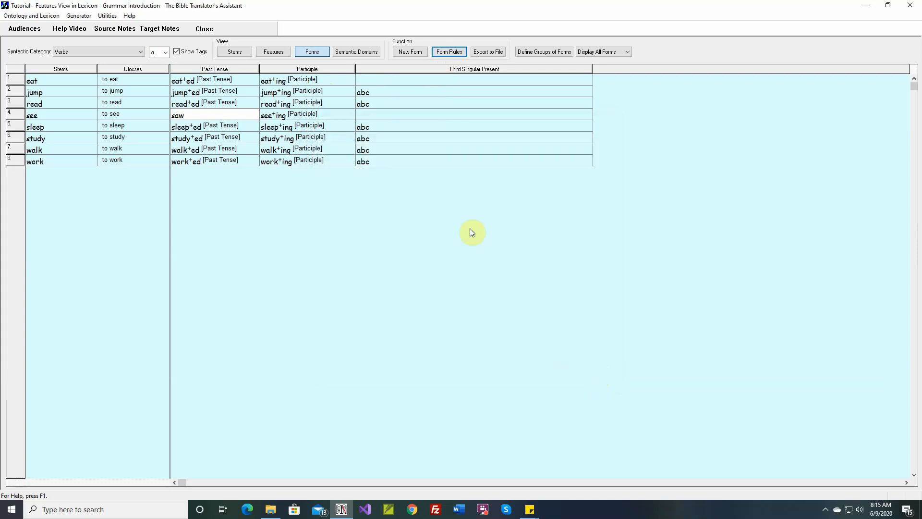
Reopen the Third Singular Present rule and remove "eat" from its trigger words
click(449, 52)
double_click(388, 190)
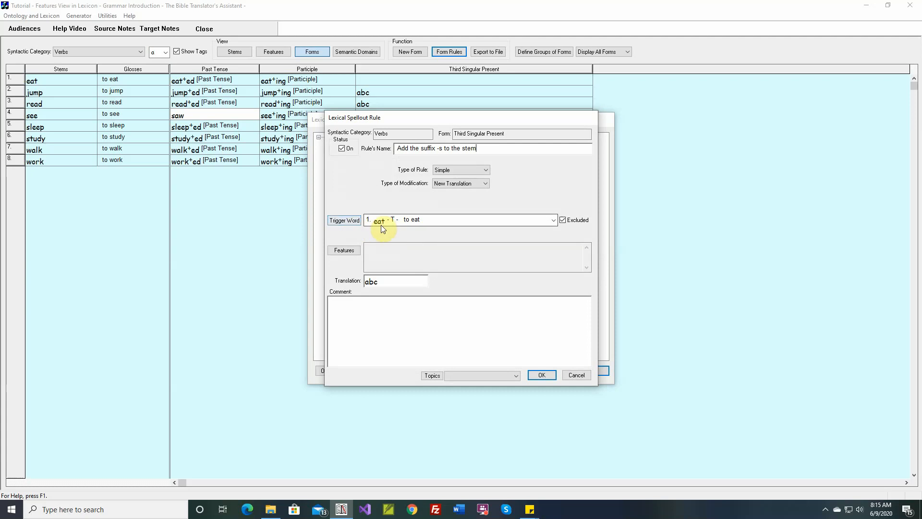
click(350, 220)
click(400, 258)
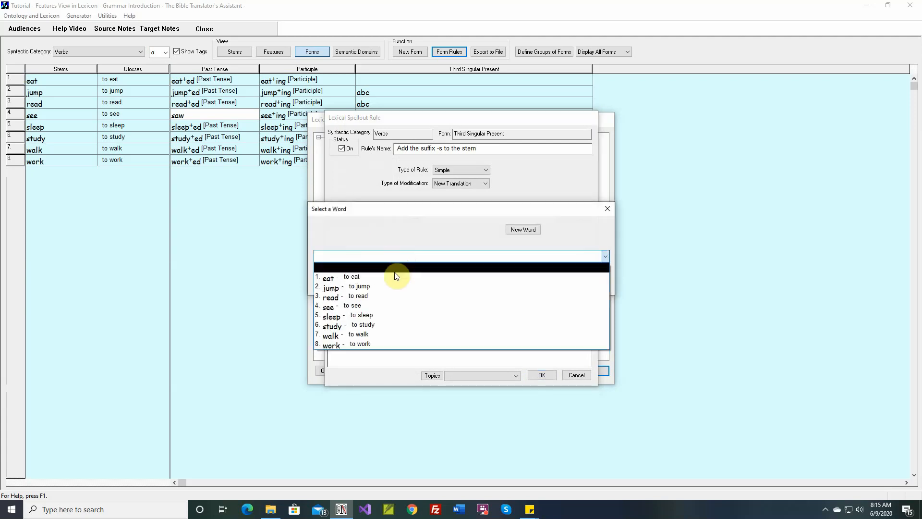
click(397, 275)
click(429, 282)
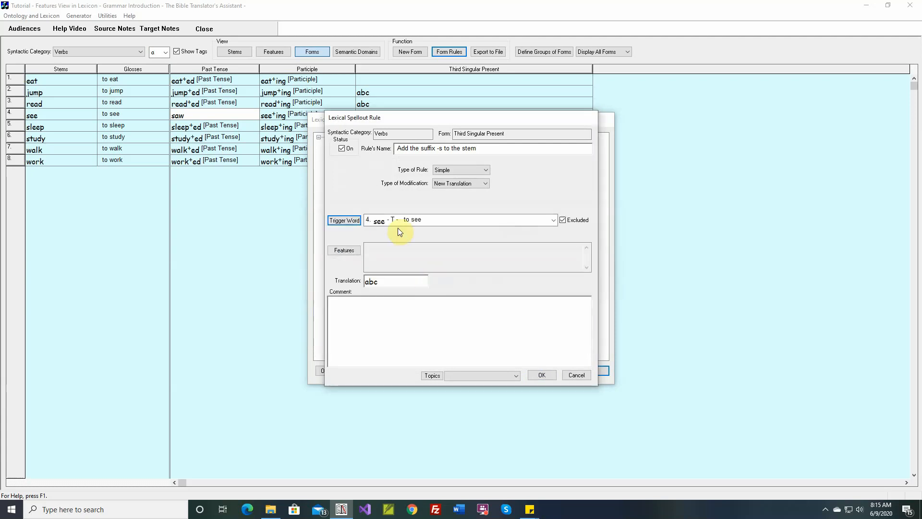
Remove "see" from the rule's trigger words and turn off the Excluded option
click(350, 220)
click(403, 256)
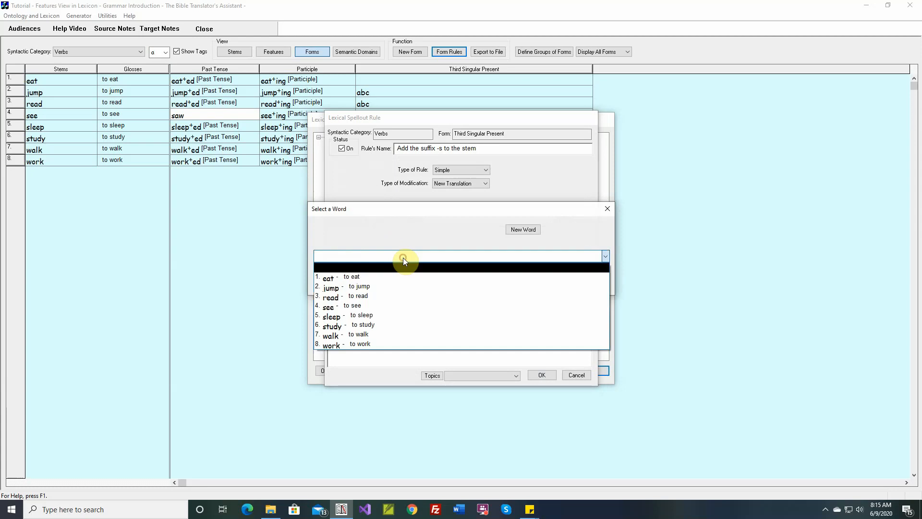
click(374, 307)
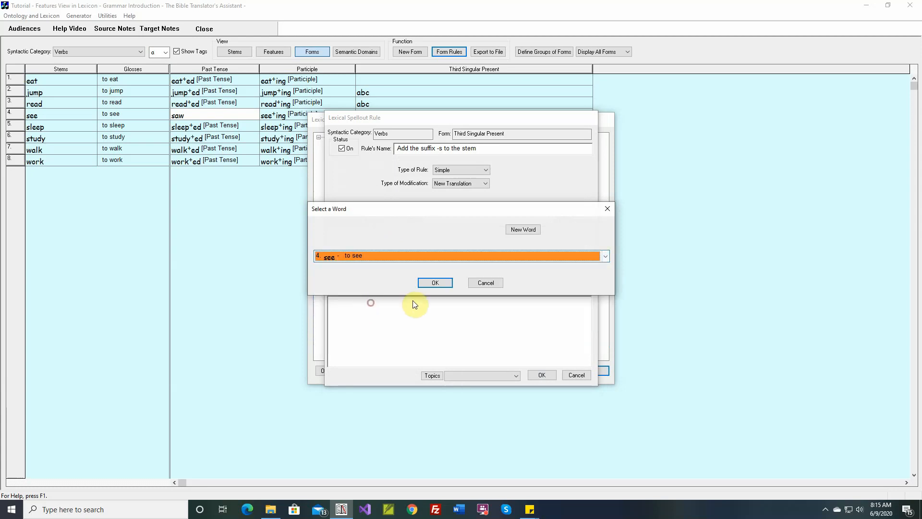
click(437, 283)
click(400, 221)
click(401, 221)
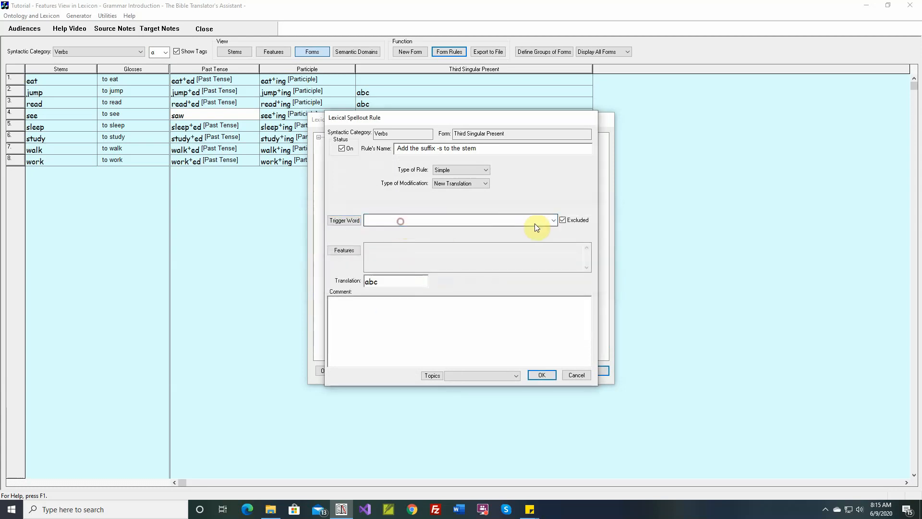
click(564, 220)
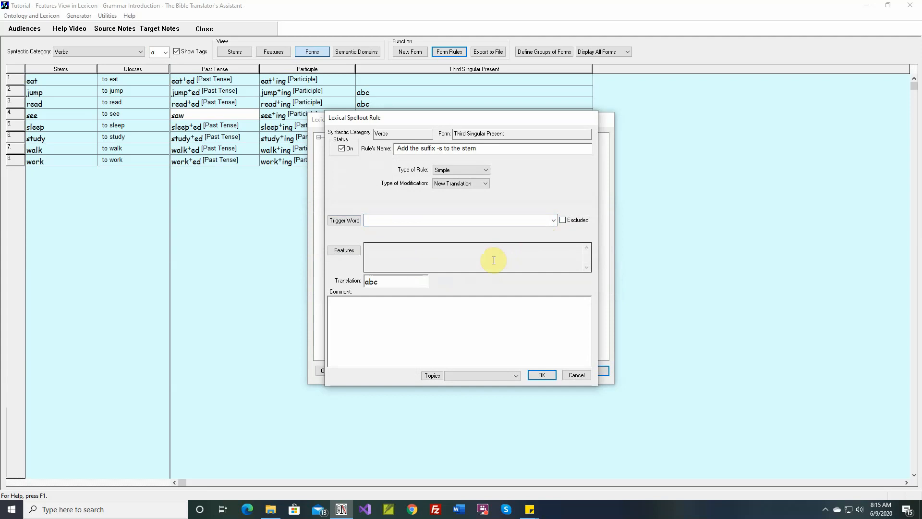
Change the rule's modification type to Add Word and enter "Third Singular Present" as the word's tag
click(460, 184)
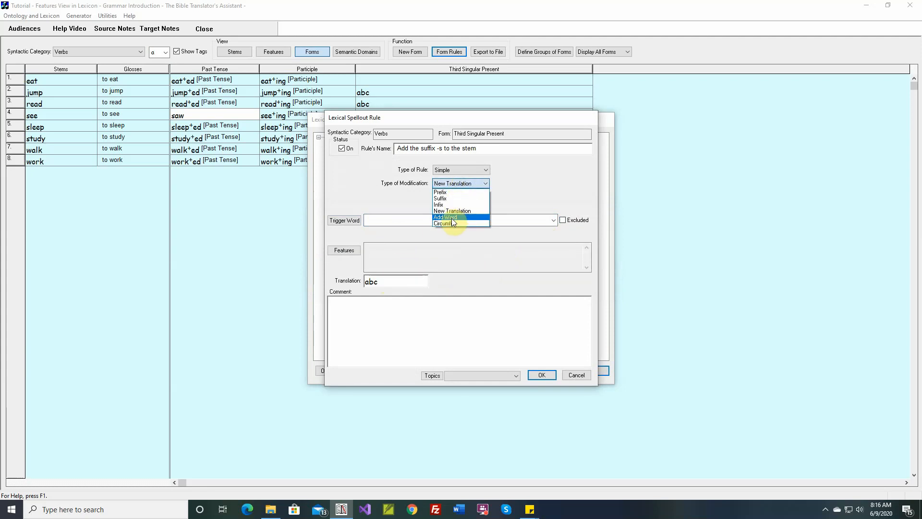
click(451, 217)
click(529, 282)
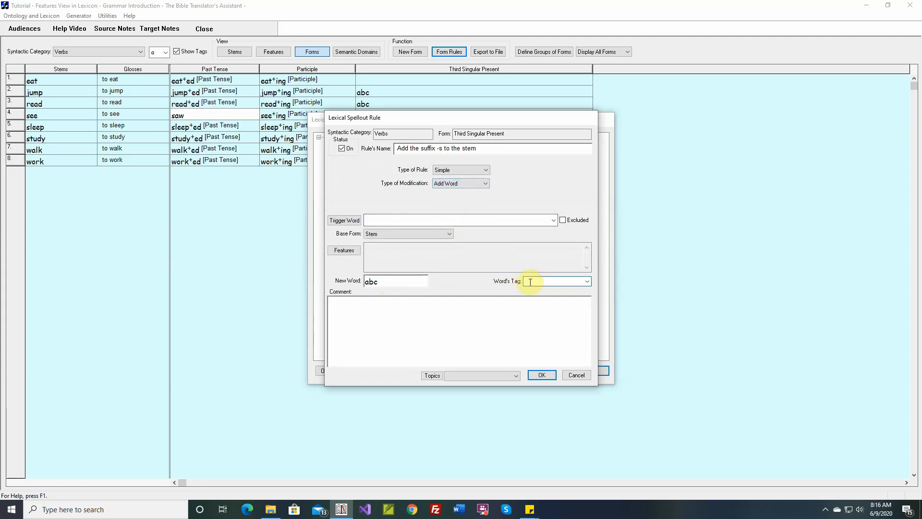
text(Third Singular Present)
Restrict the rule to verbs with the Transitive transitivity feature and apply it to the verbs
click(353, 250)
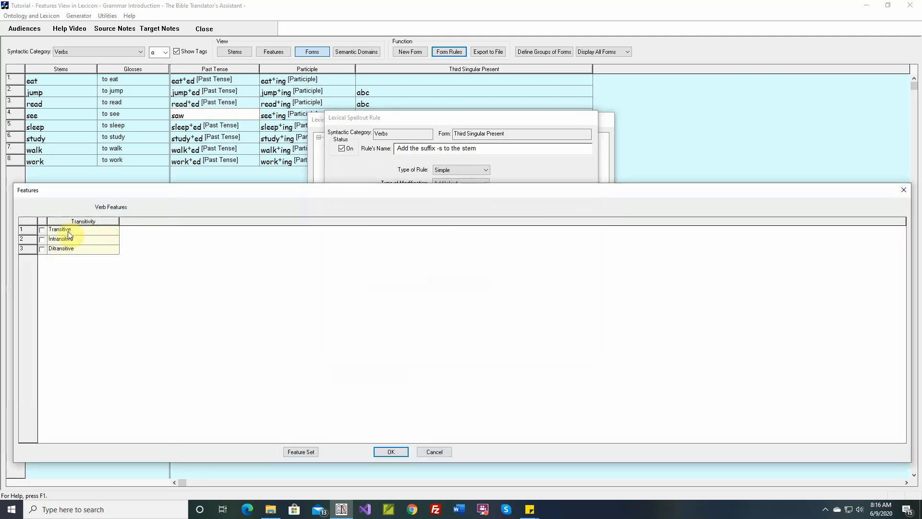
click(42, 230)
click(399, 451)
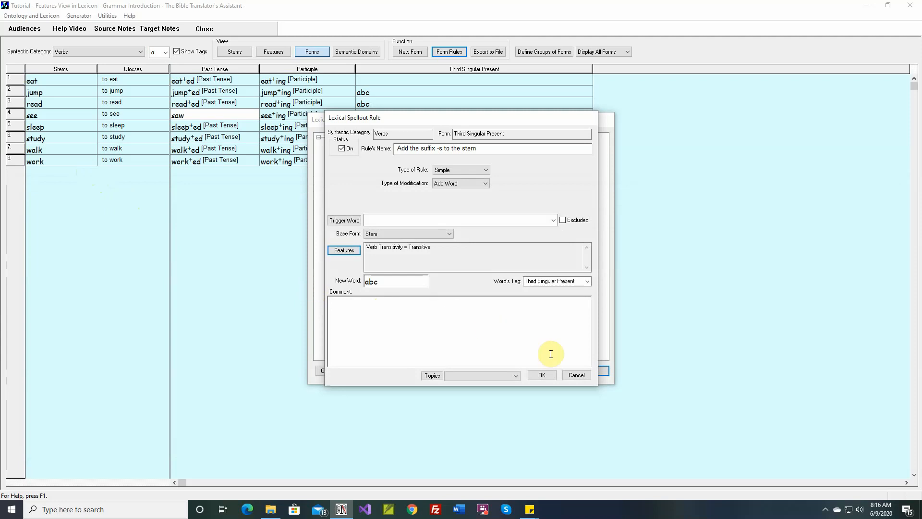
click(542, 375)
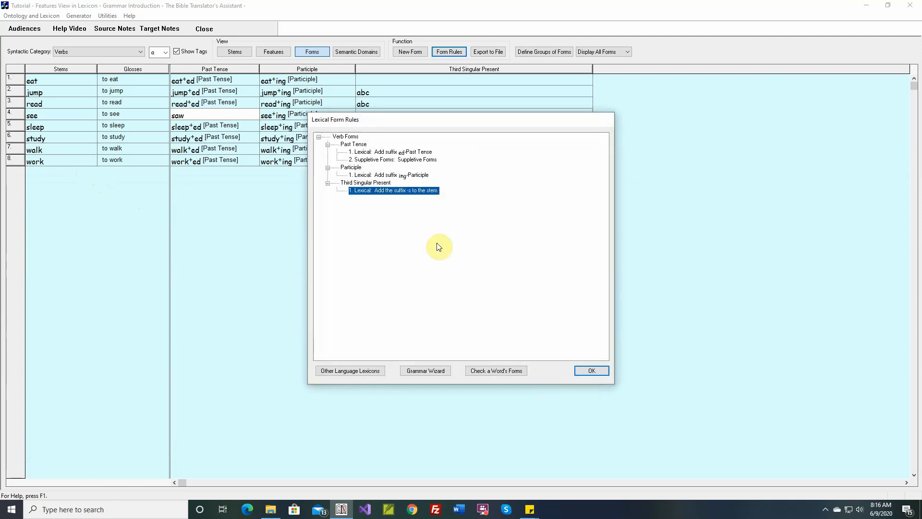
click(590, 372)
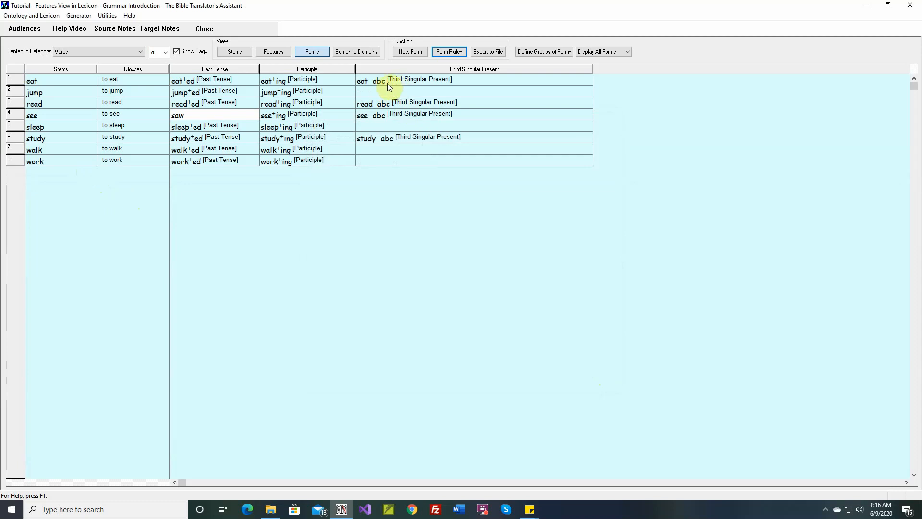
Create a new lexical spellout rule for the Third Singular Present form, named "Add xyz to Intransitive verbs"
click(440, 53)
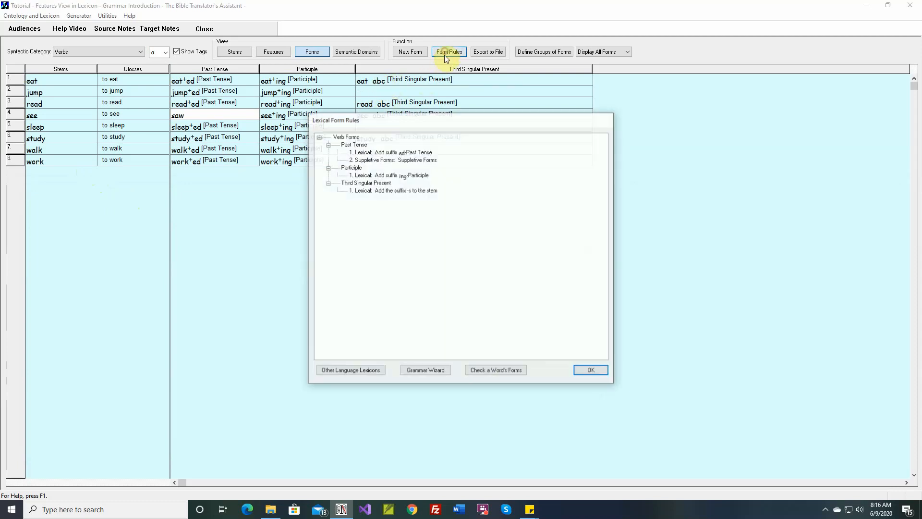
double_click(361, 183)
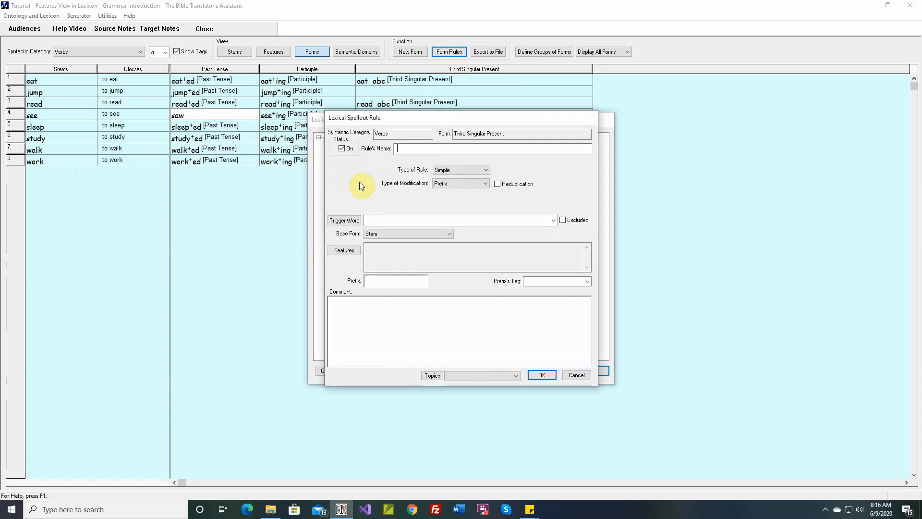
text(Add xyz to Intransitive verbs)
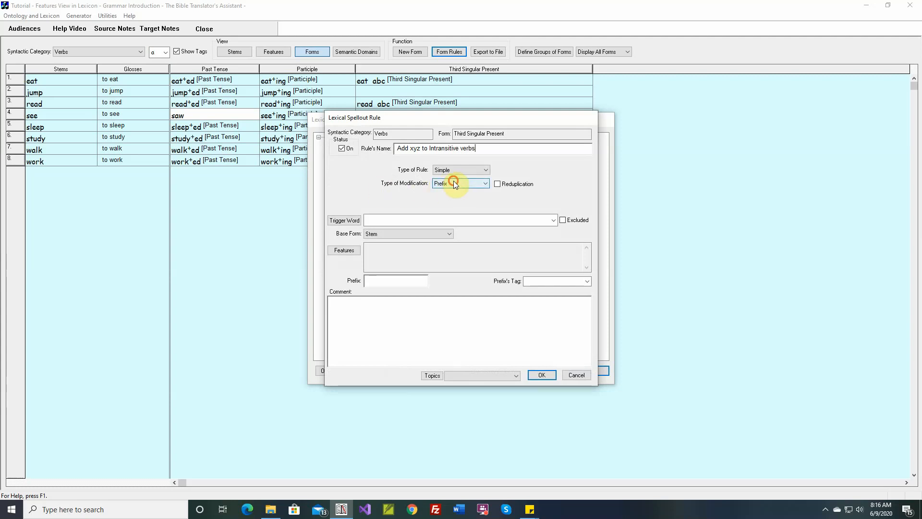
Set the new rule's modification type to Add Word and enter "xyz" as the new word
click(453, 181)
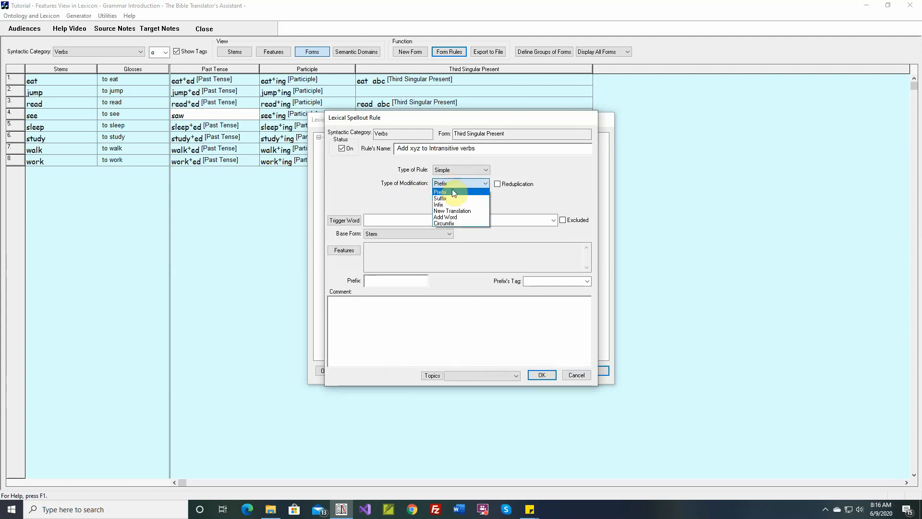
click(452, 217)
click(412, 281)
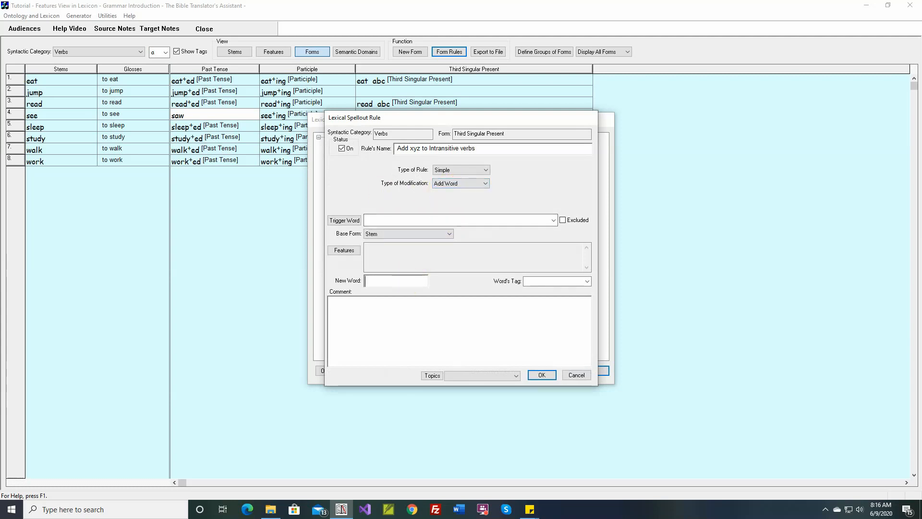
text(xyz)
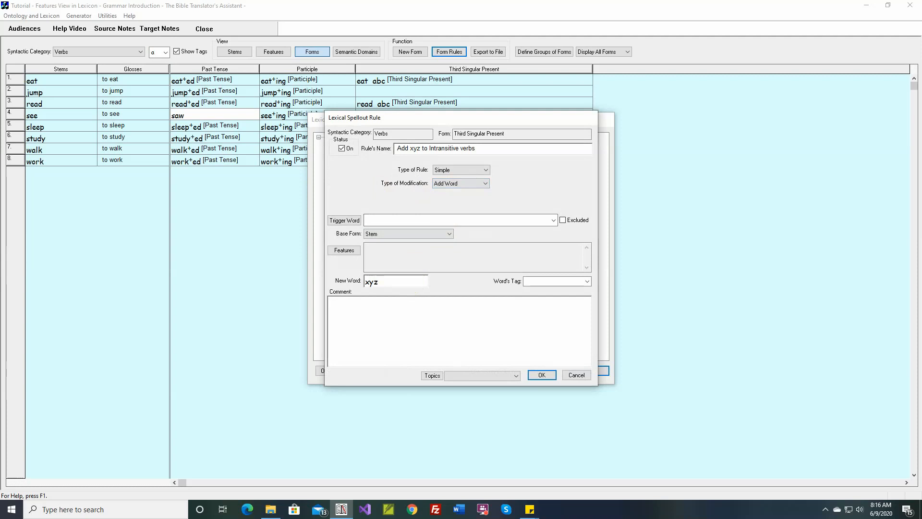
Restrict the new rule to verbs with the Intransitive transitivity feature
click(353, 252)
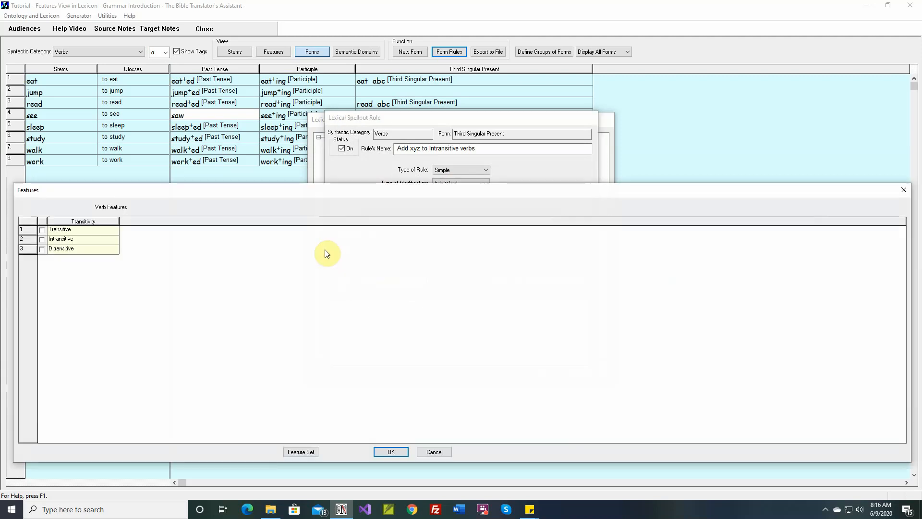
click(61, 239)
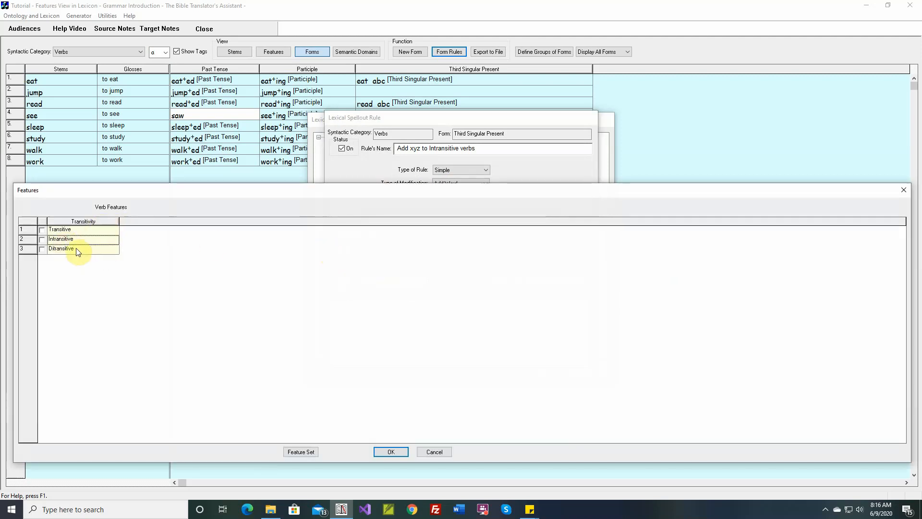
click(42, 239)
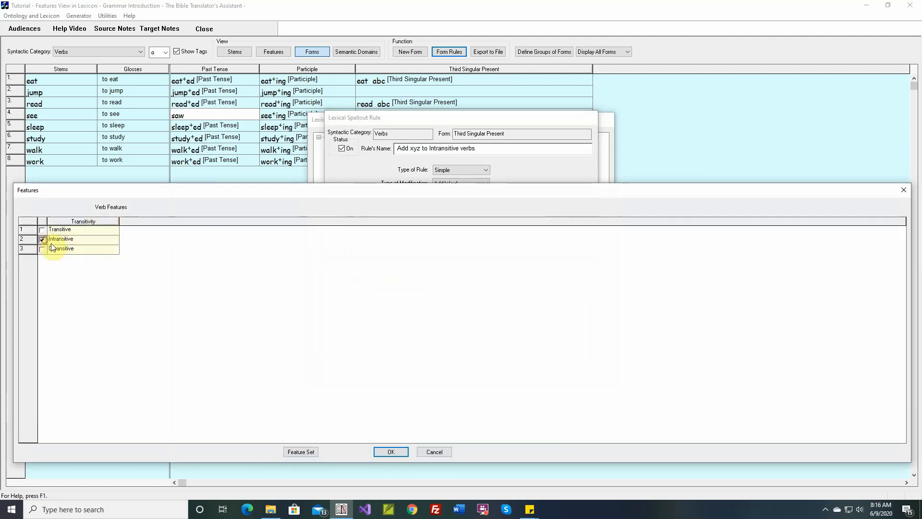
click(383, 451)
Tag the added word as "Third Singular Present", save the rule and apply the form rules to the verbs
click(554, 280)
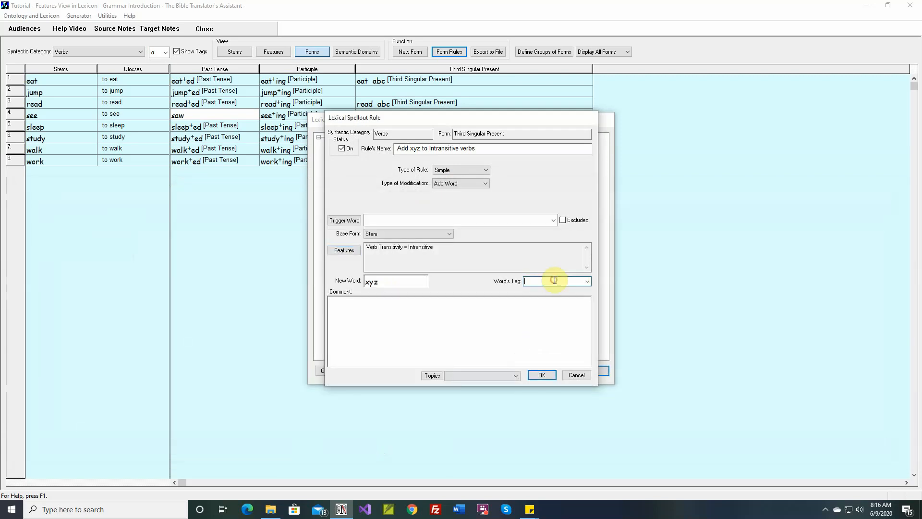
click(542, 375)
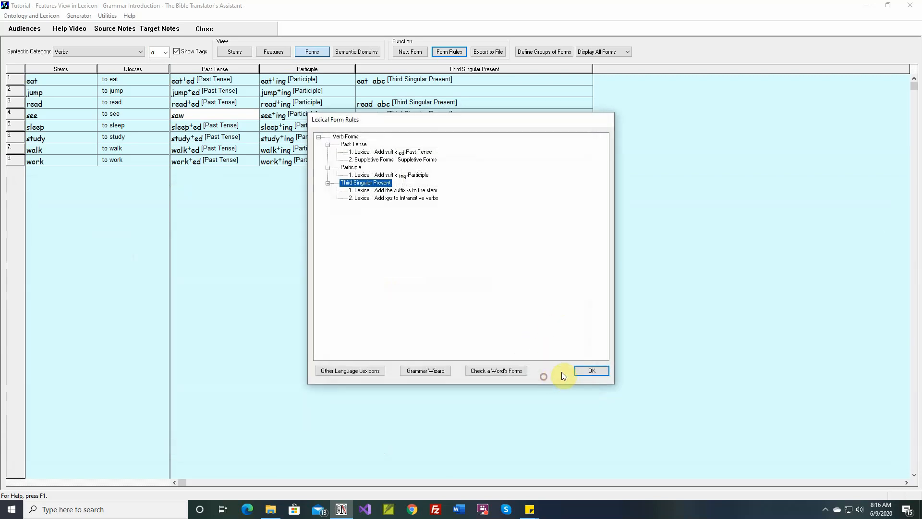
click(585, 373)
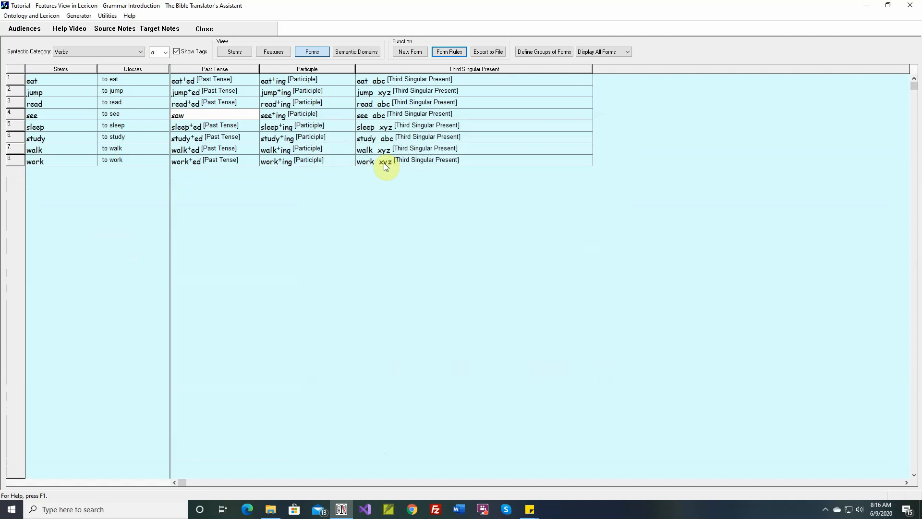